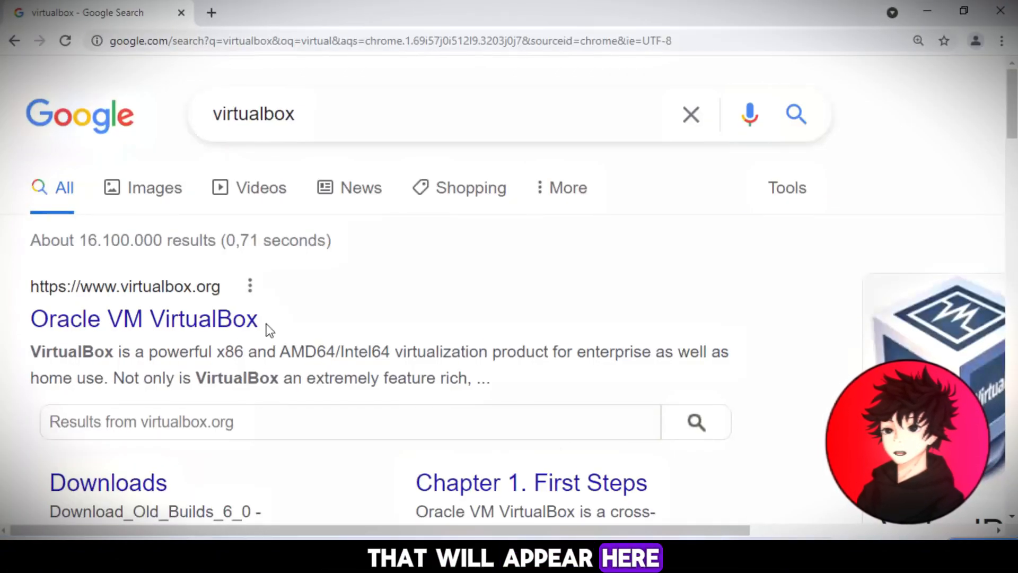
Step: Download the VirtualBox 6.1.26 platform package for Windows hosts from the virtualbox.org website
click(168, 318)
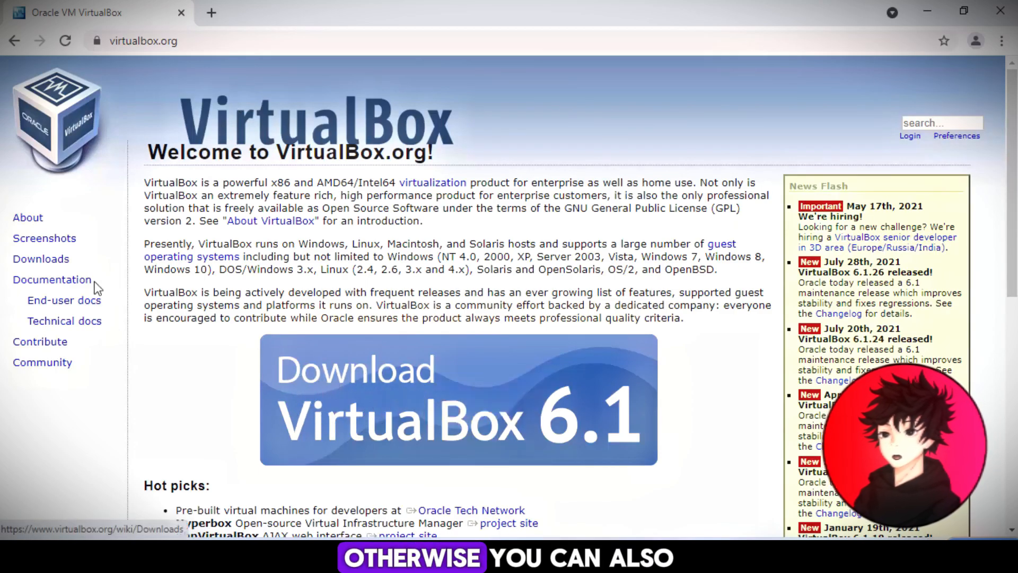
click(49, 261)
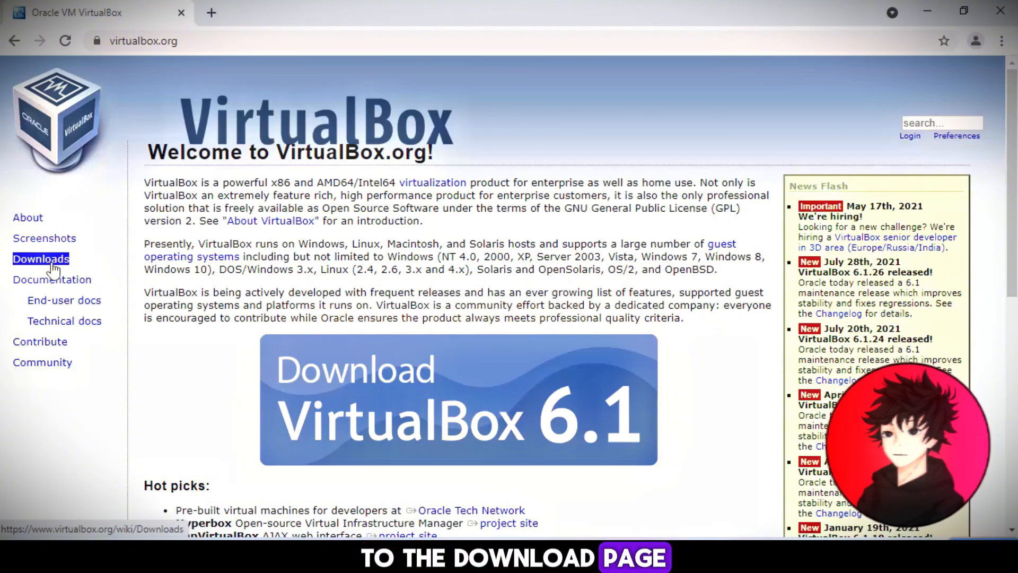
click(79, 287)
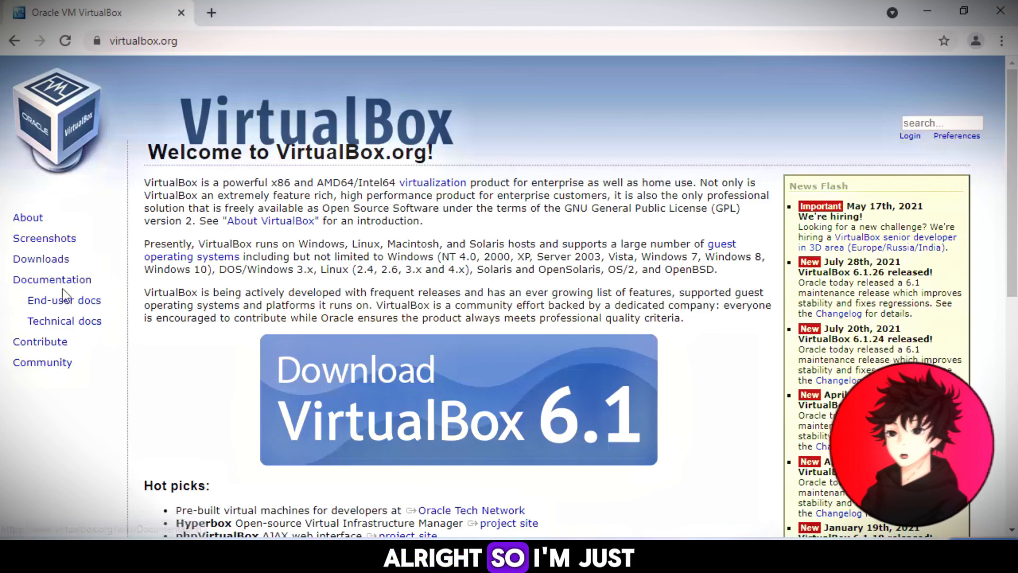
click(380, 403)
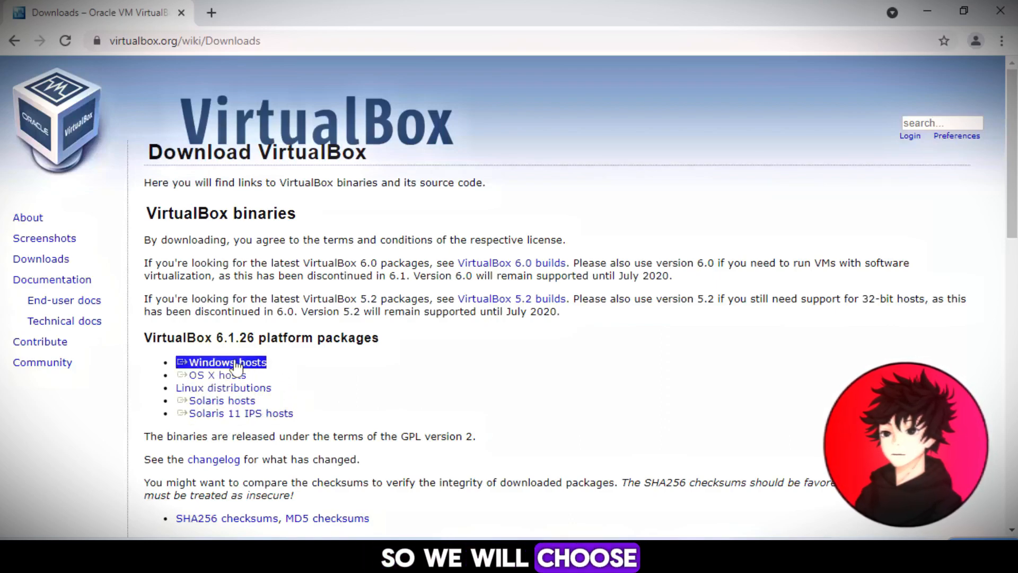
click(214, 367)
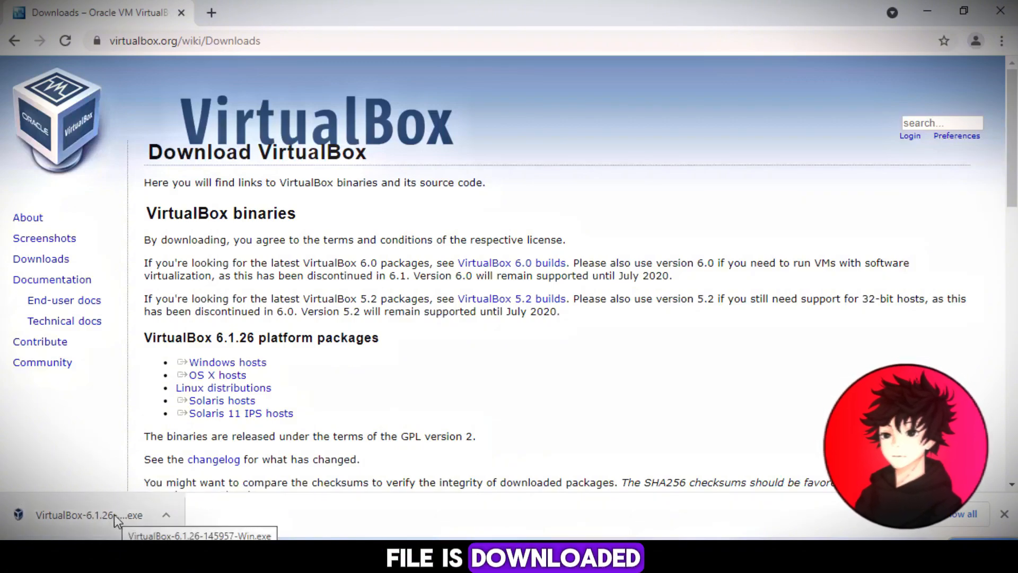
Step: Run the downloaded VirtualBox installer, keeping the default features, location and shortcut options, and agree to the temporary network disconnection
click(113, 514)
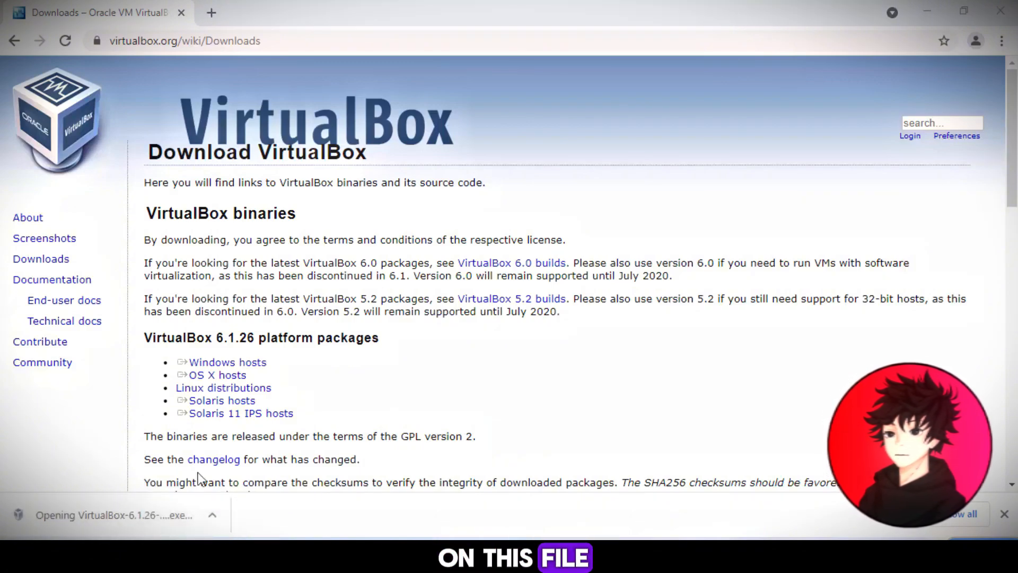
click(927, 13)
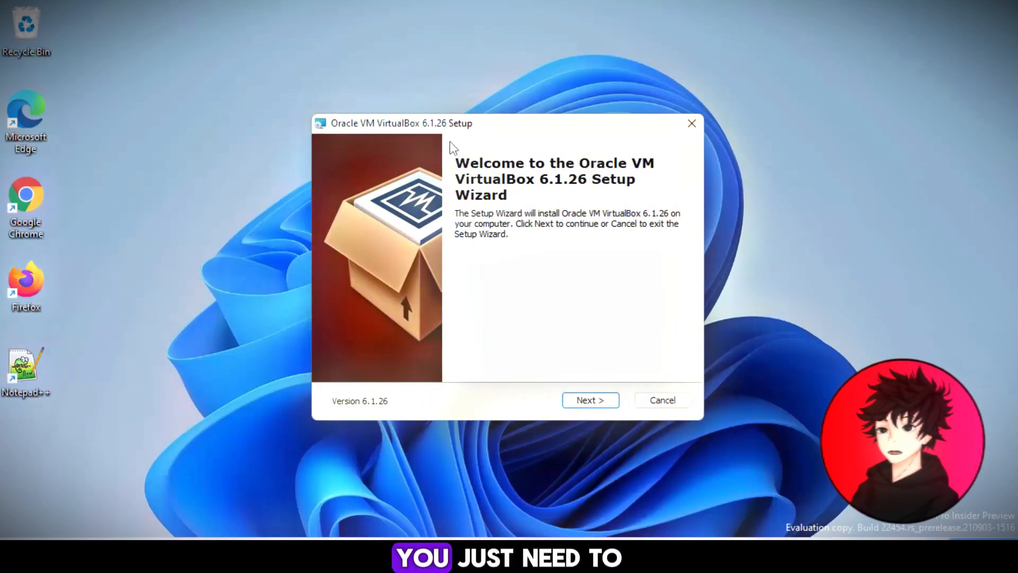
click(584, 405)
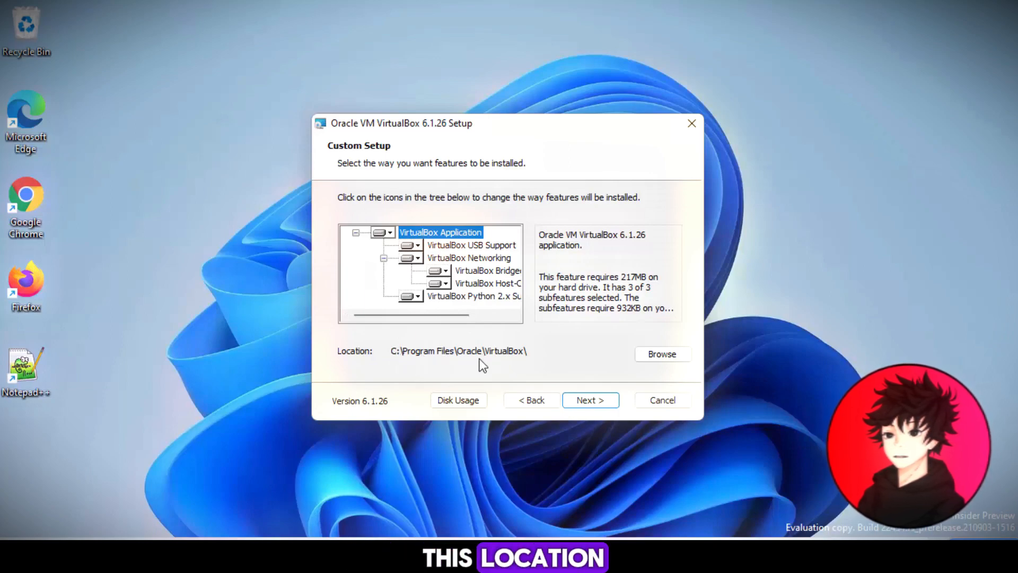
click(592, 399)
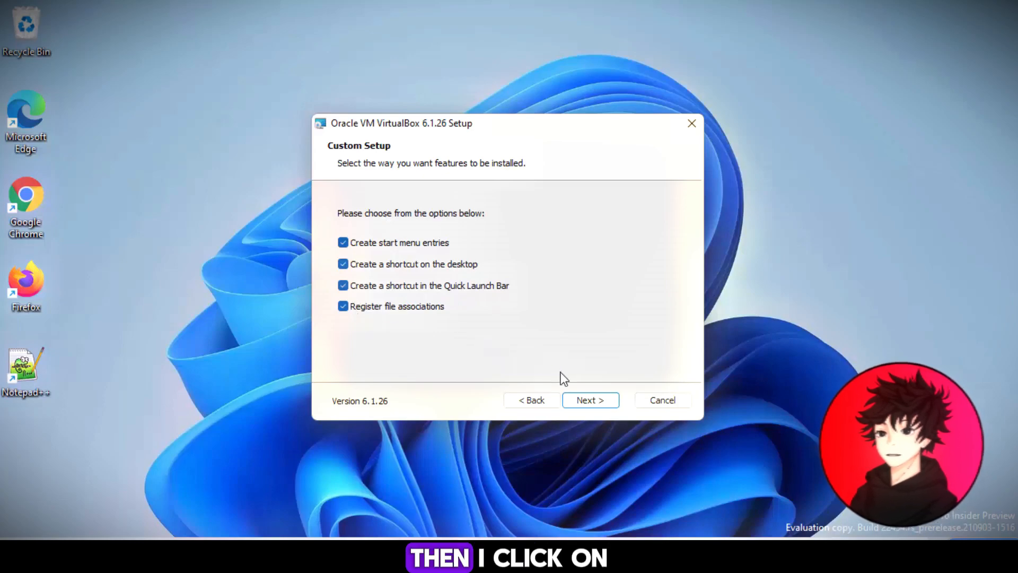
click(589, 401)
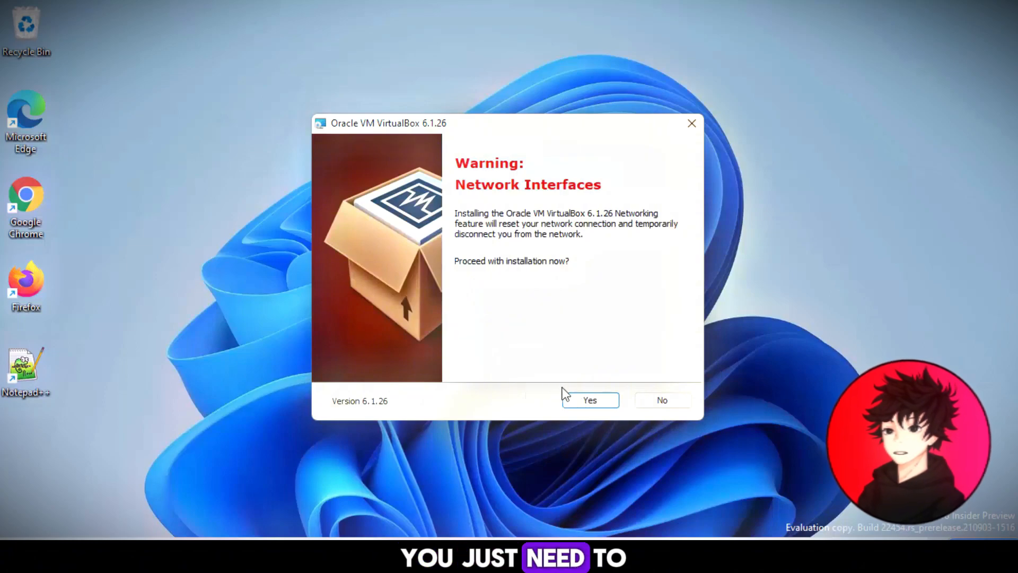
click(588, 400)
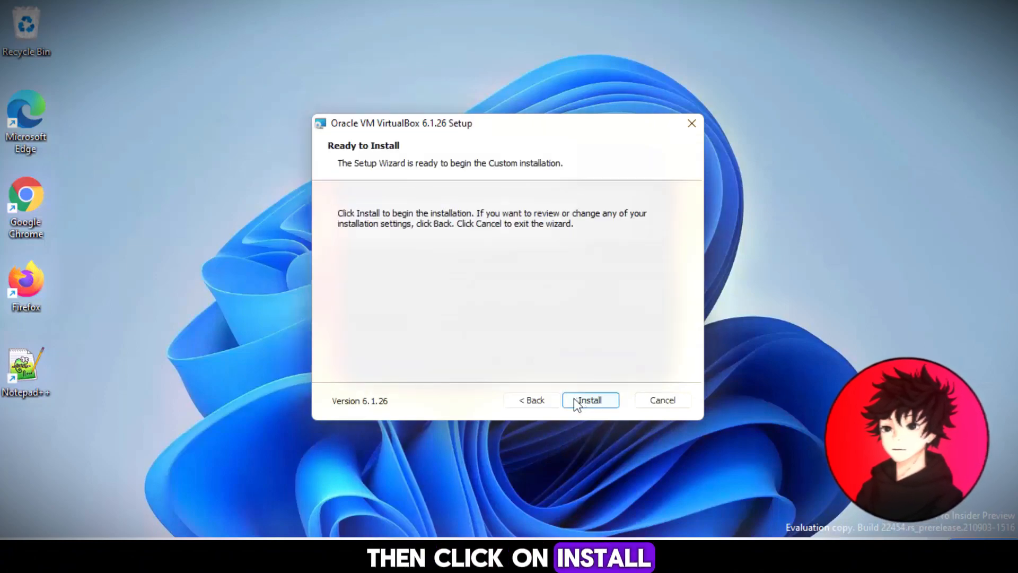
Step: Install VirtualBox 6.1.26, allowing system changes and the Oracle USB device software, and finish setup by launching VirtualBox Manager maximized
click(589, 400)
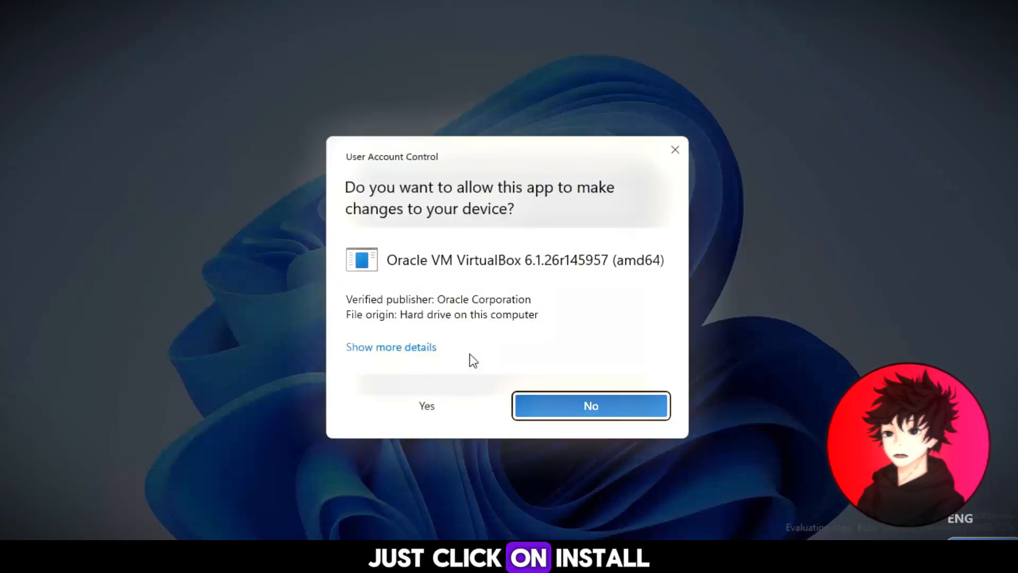
click(432, 408)
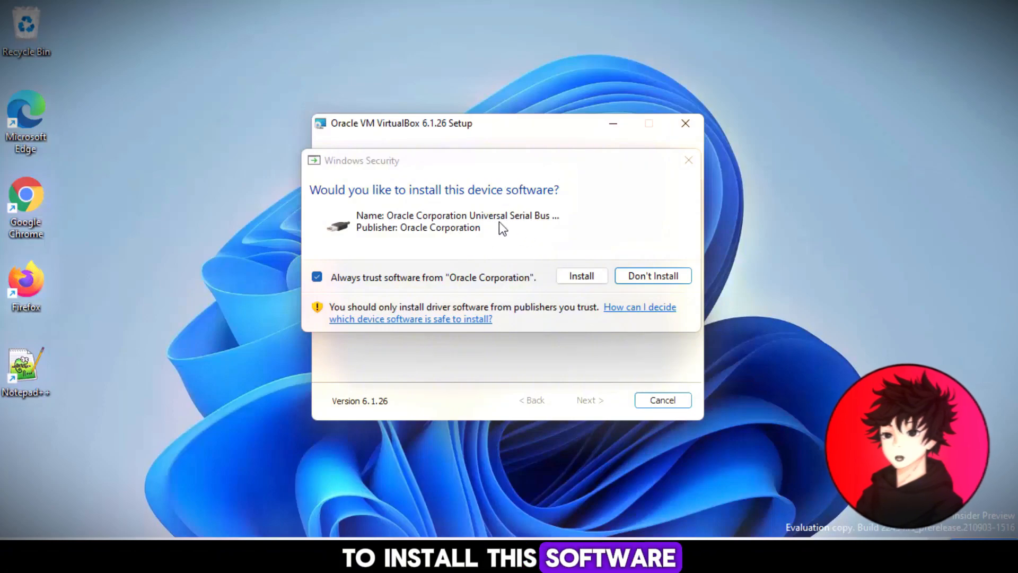
click(569, 276)
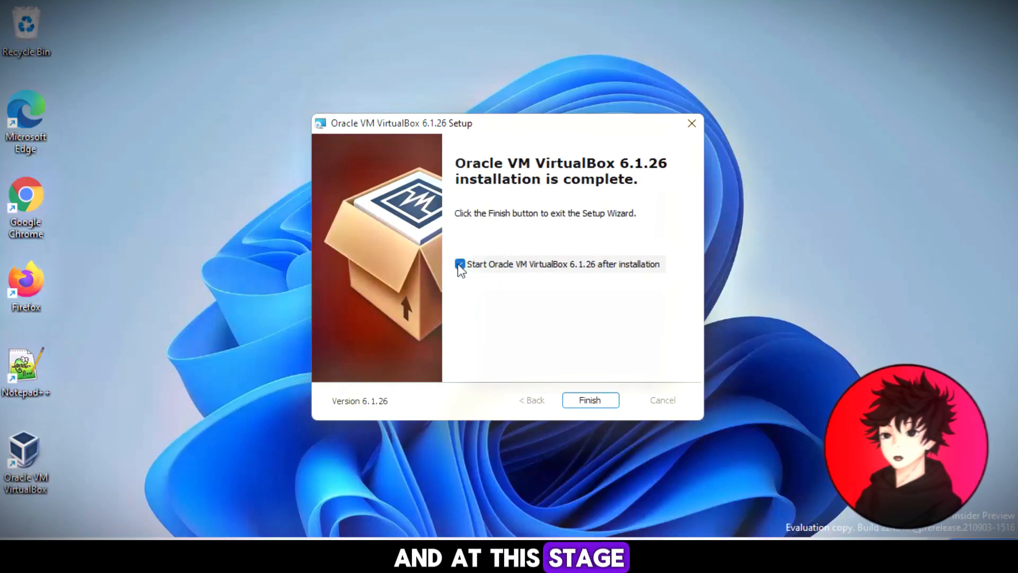
click(590, 401)
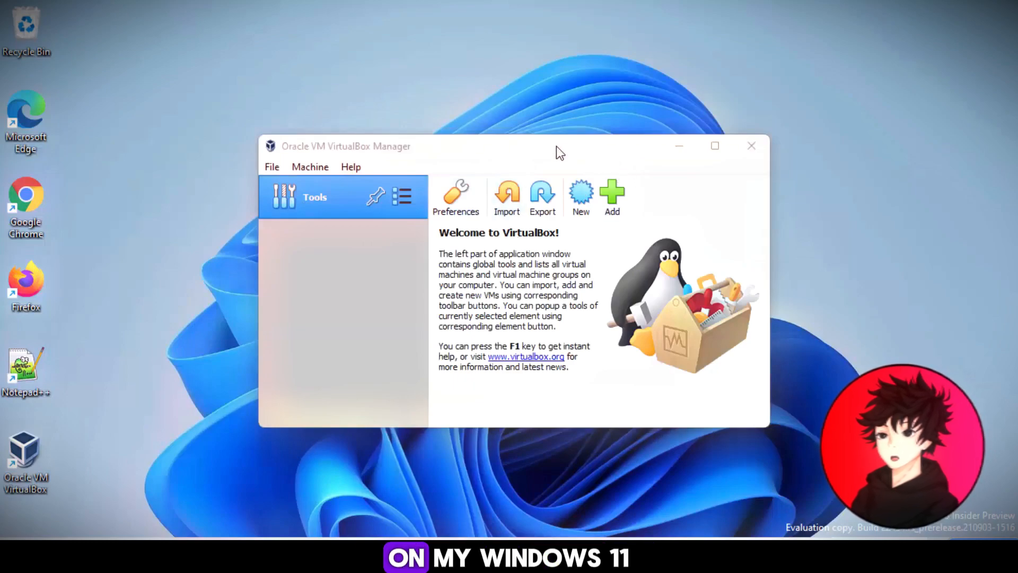
click(710, 145)
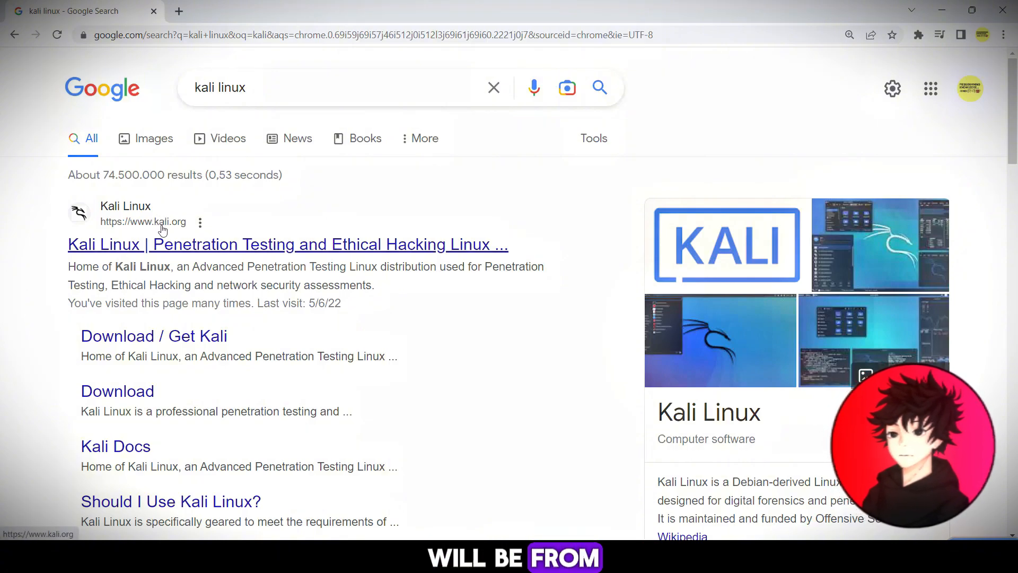
Step: Download the 64-bit prebuilt Kali Linux virtual machine image for VirtualBox from kali.org
click(208, 248)
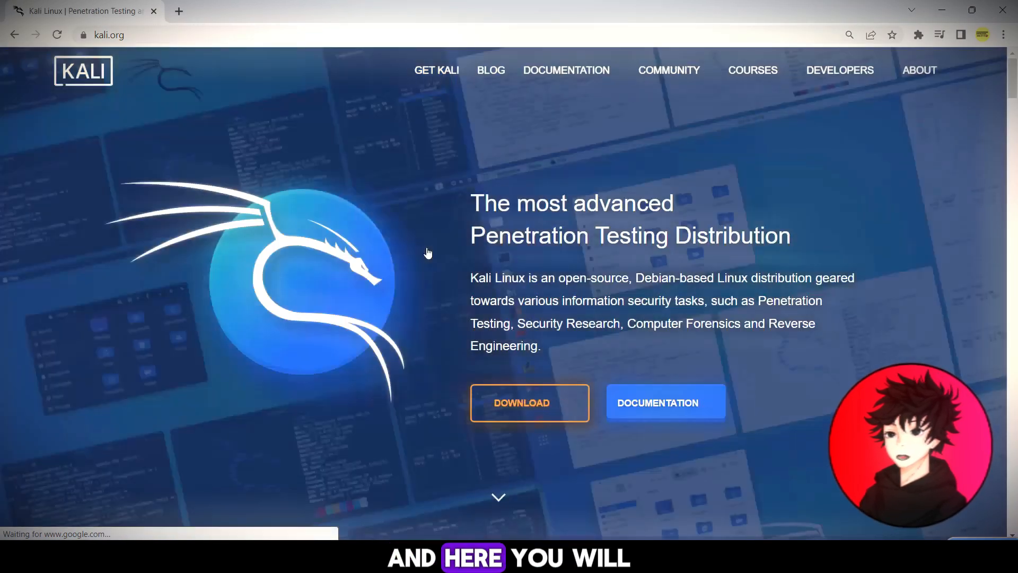
click(520, 409)
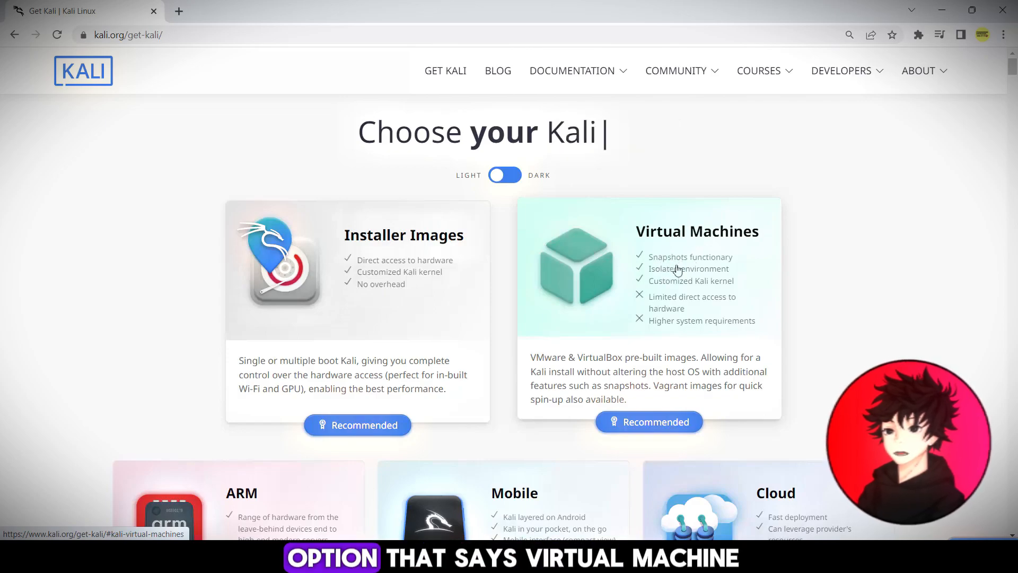
scroll(689, 236, down, 3)
click(686, 247)
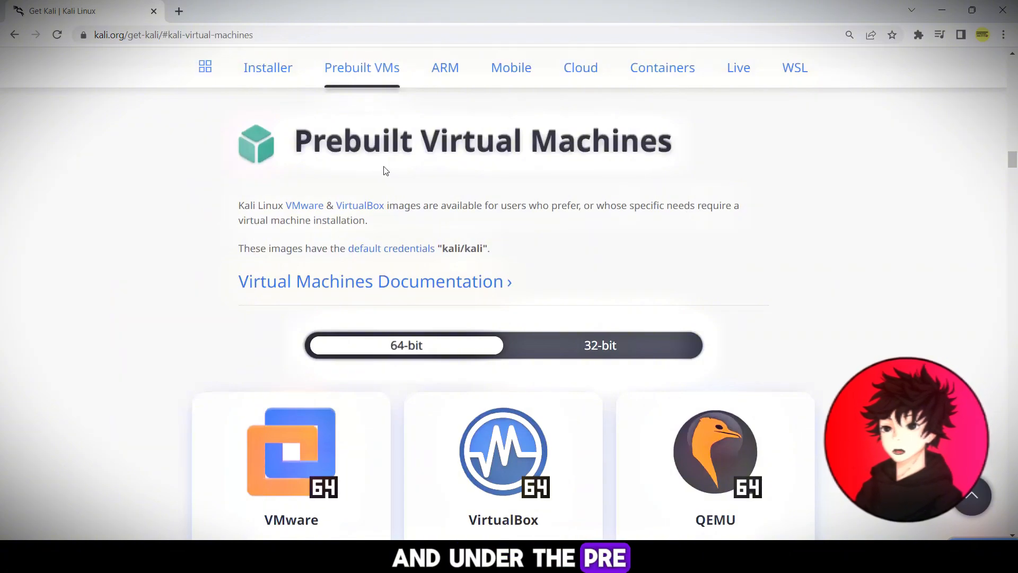
scroll(573, 228, down, 1)
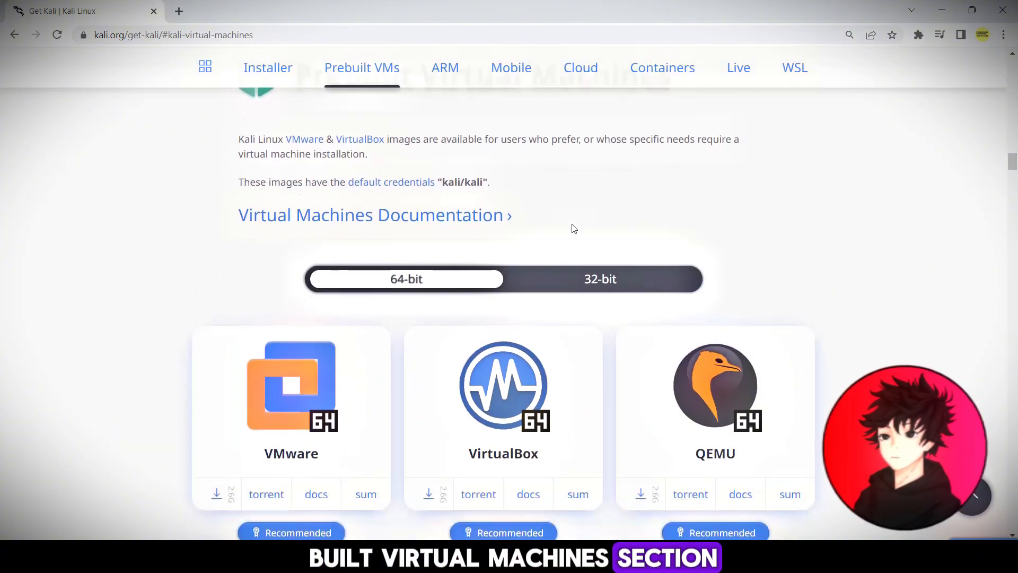
scroll(573, 228, down, 1)
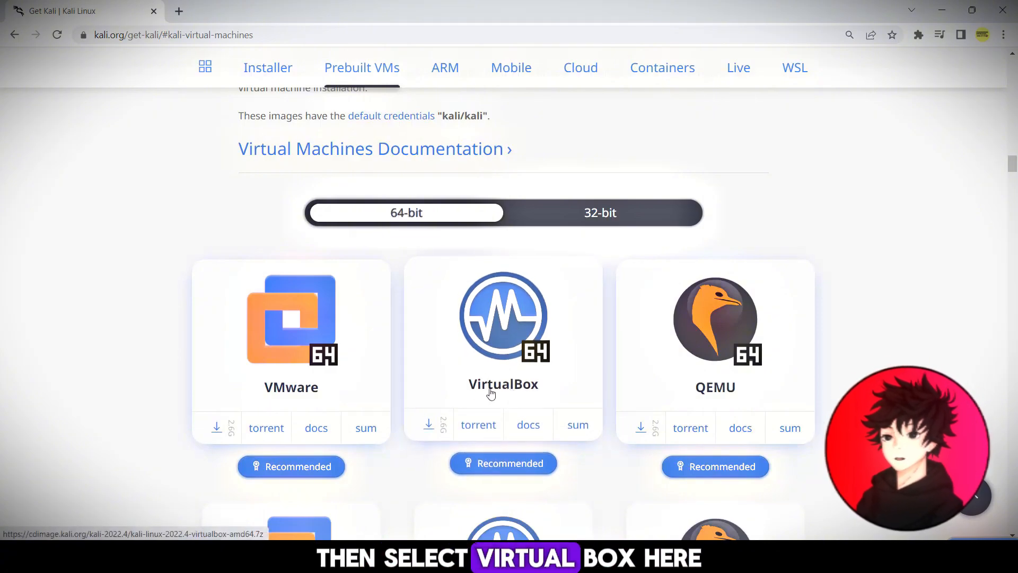
click(510, 334)
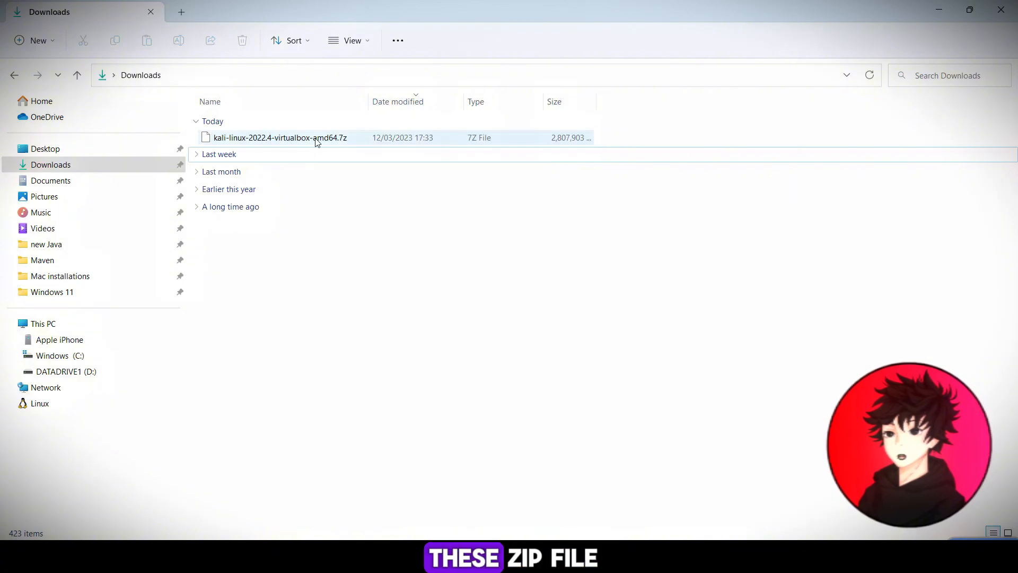
Step: Try to open the downloaded kali-linux-2022.4-virtualbox-amd64.7z archive in the Downloads folder
click(317, 140)
double_click(317, 139)
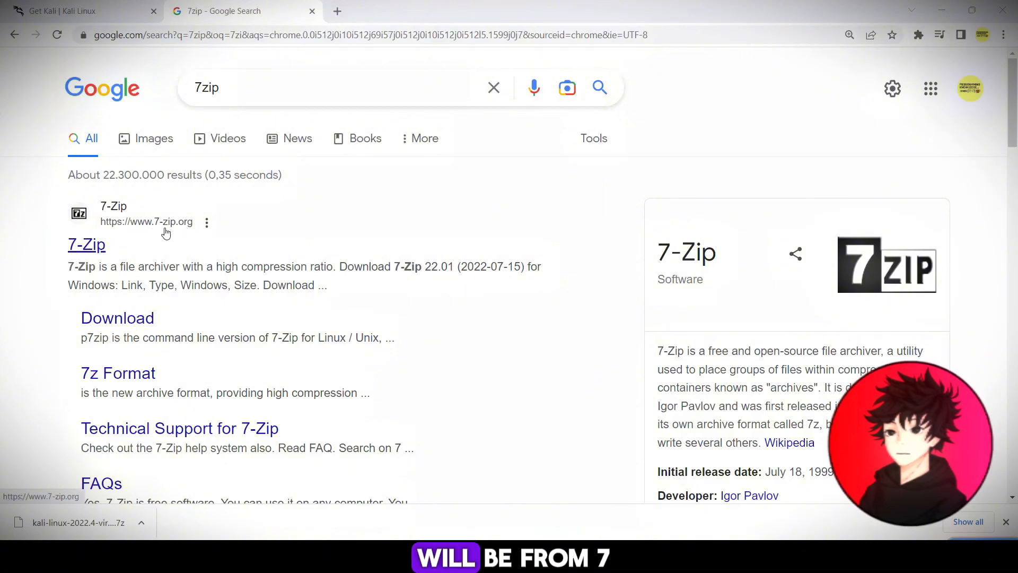
Step: Download 7-Zip 22.01 for 64-bit x64 Windows from 7-zip.org and install it in C:\Program Files\7-Zip\
click(87, 245)
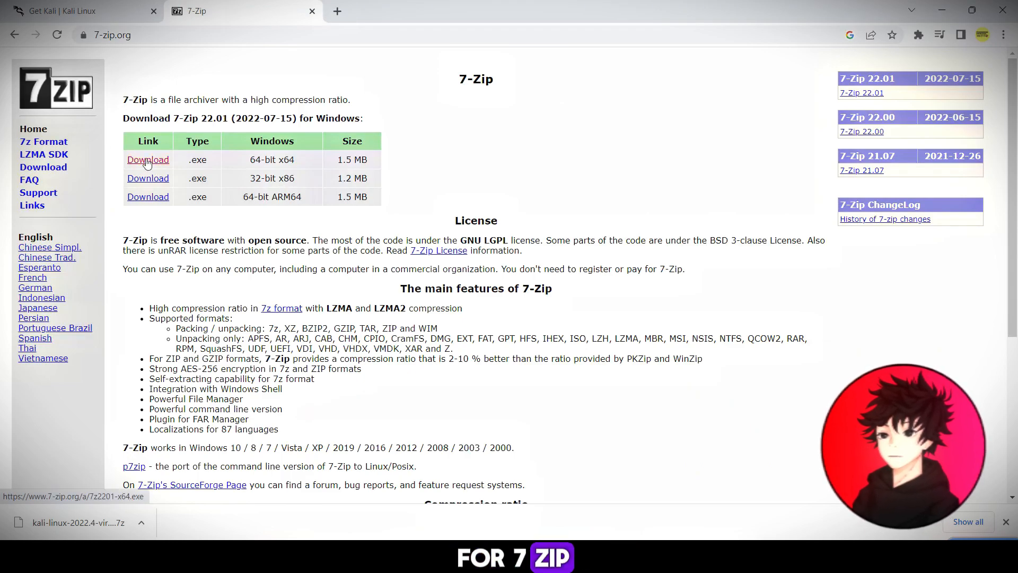
click(148, 161)
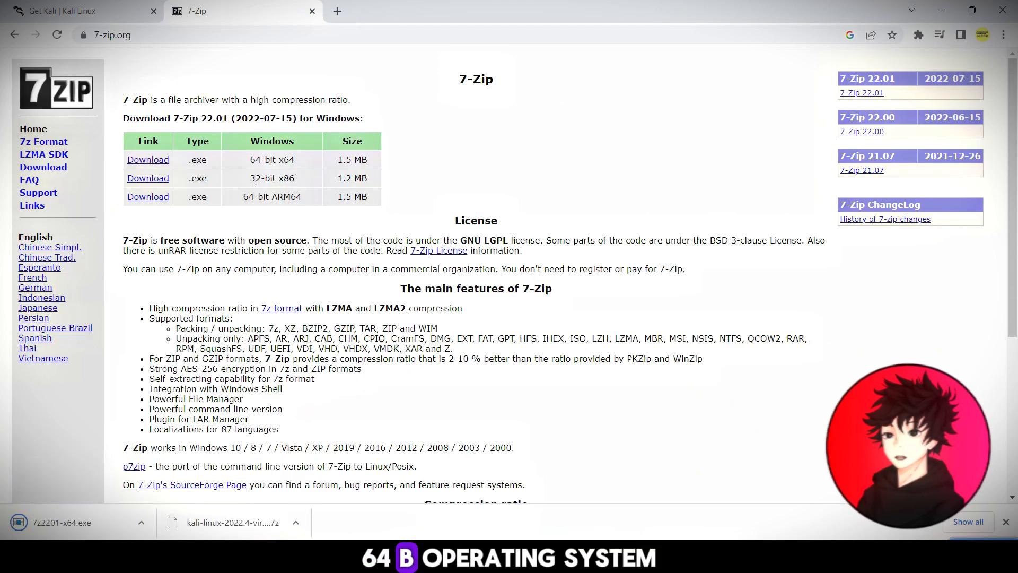
click(88, 519)
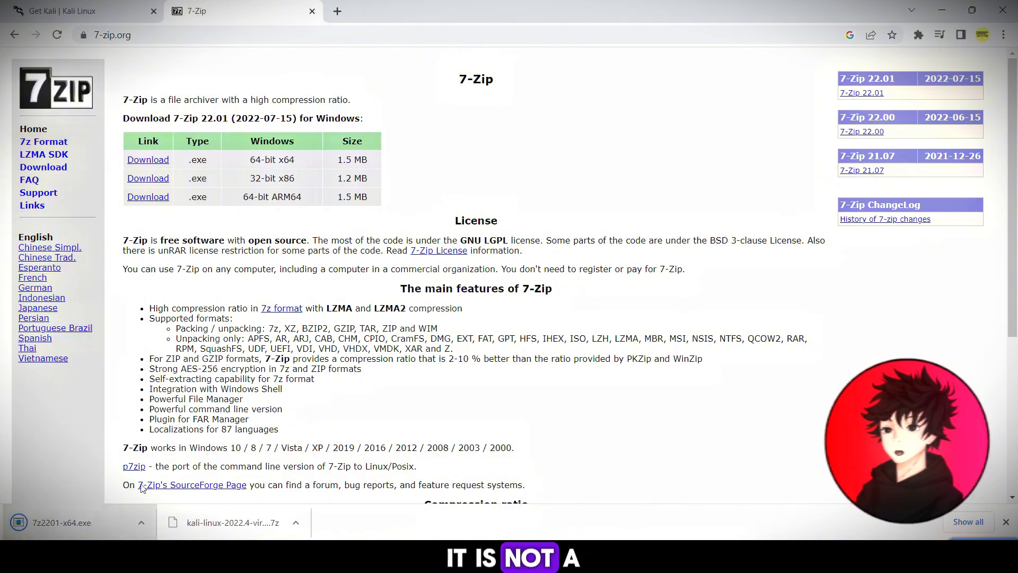
click(459, 301)
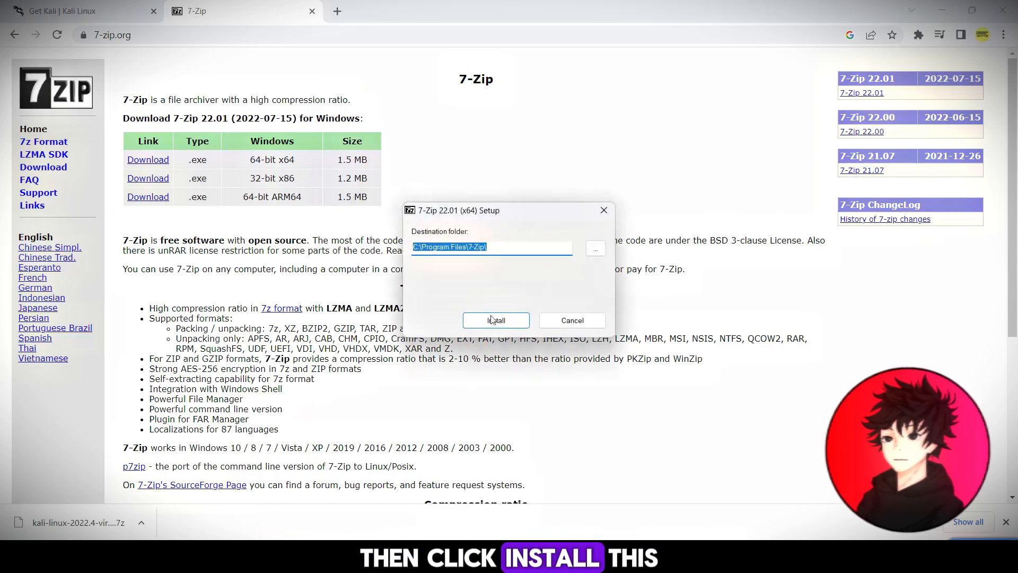
click(495, 322)
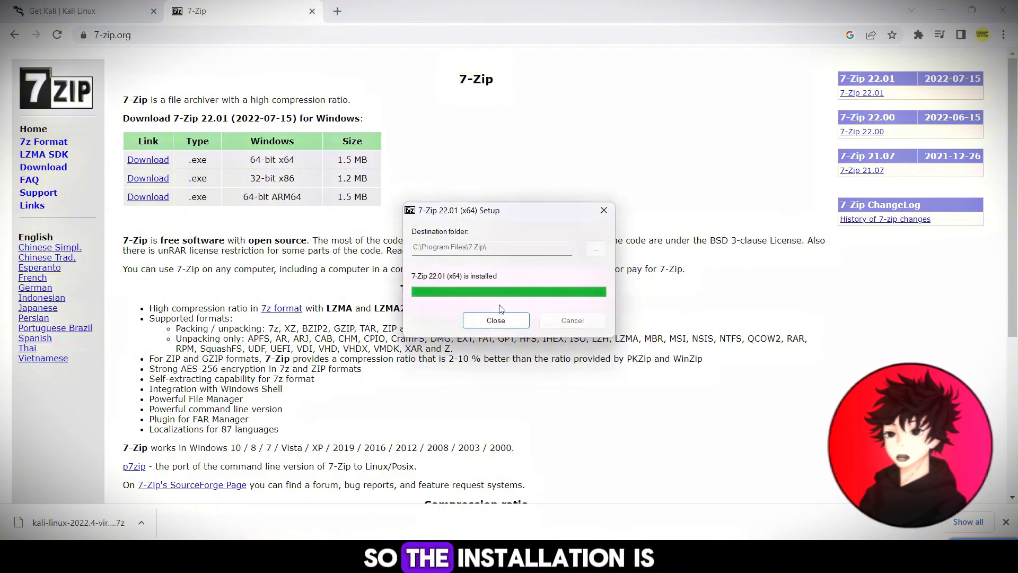
click(493, 321)
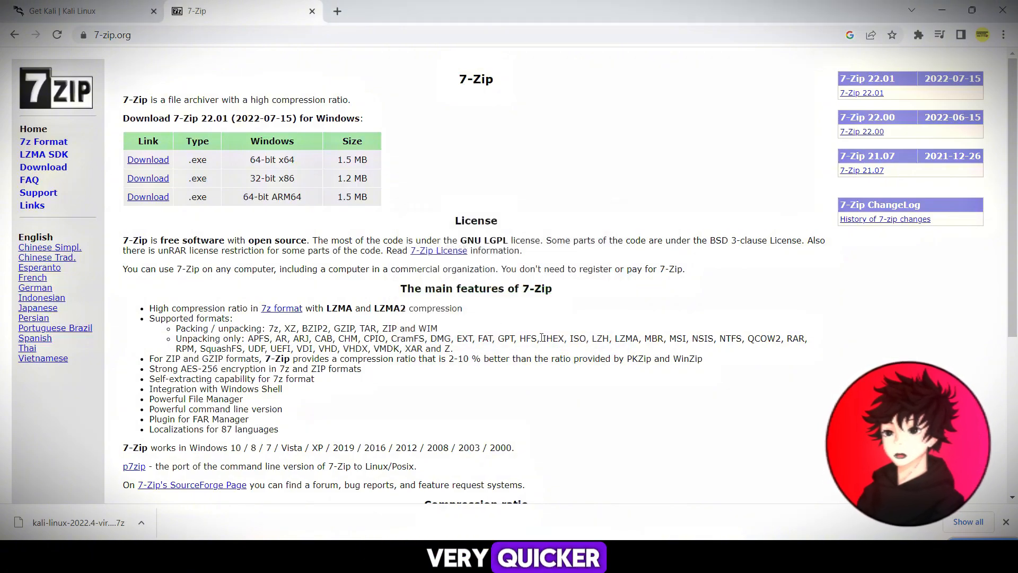
Step: Open kali-linux-2022.4-virtualbox-amd64.7z from the Downloads folder, making 7zFM.exe from C:\Program Files\7-Zip the permanent default app for .7z files
click(942, 16)
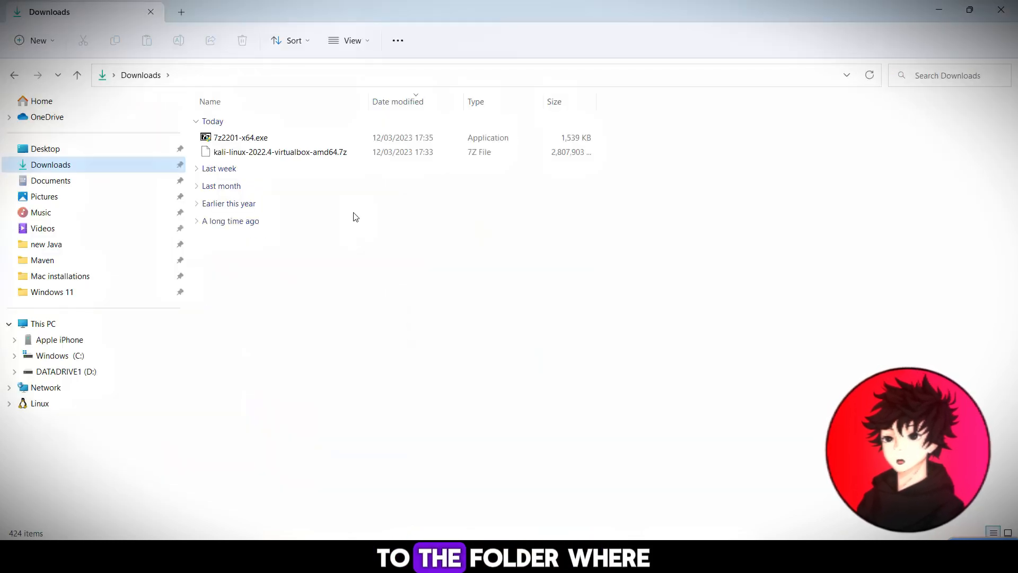
right_click(297, 154)
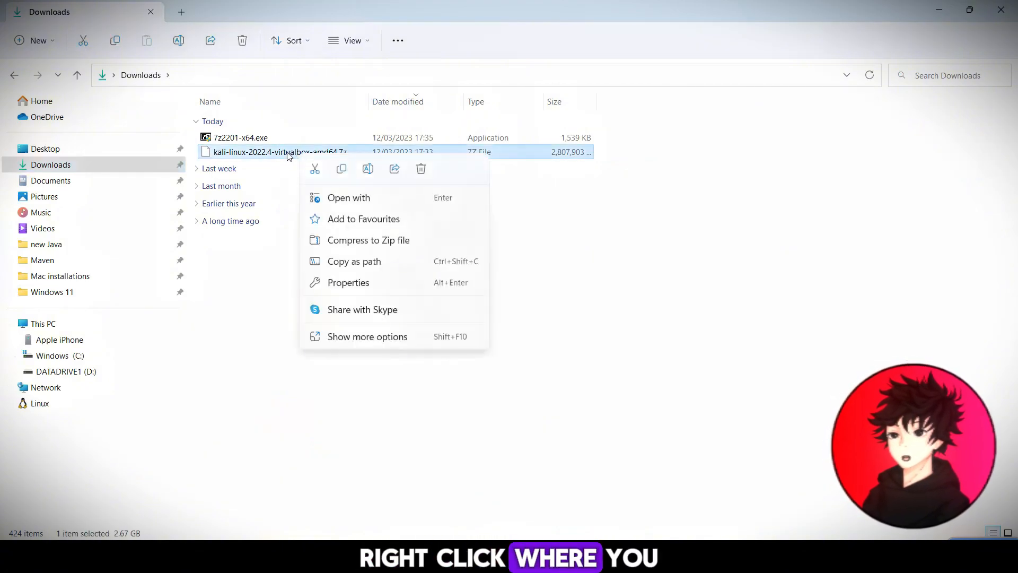
double_click(288, 153)
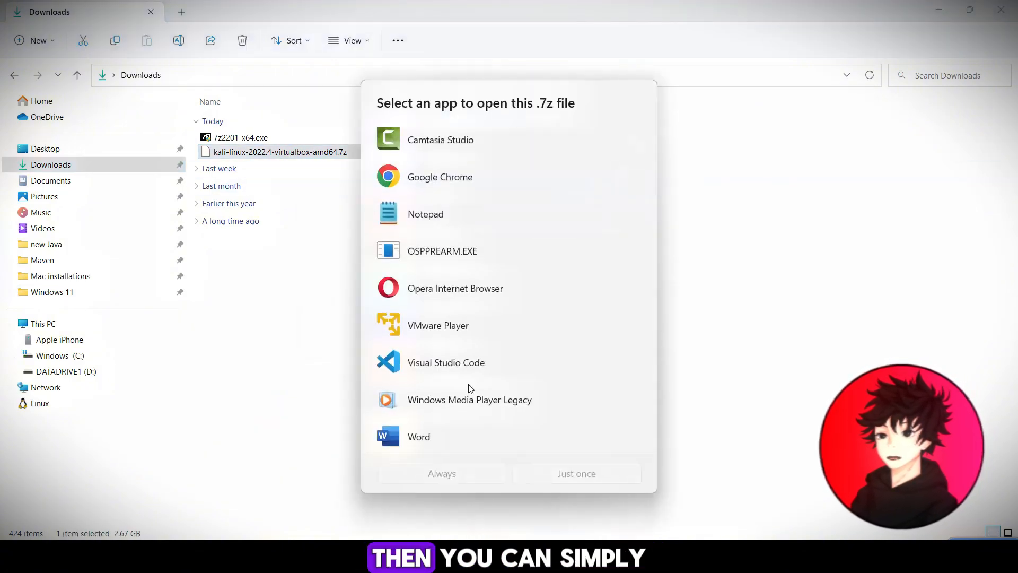
scroll(461, 390, down, 3)
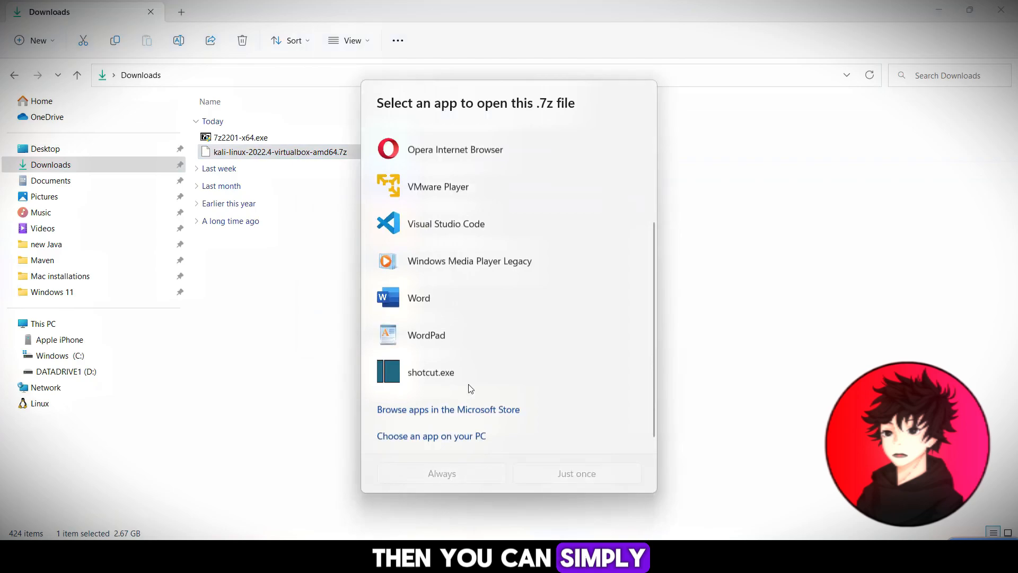
click(432, 429)
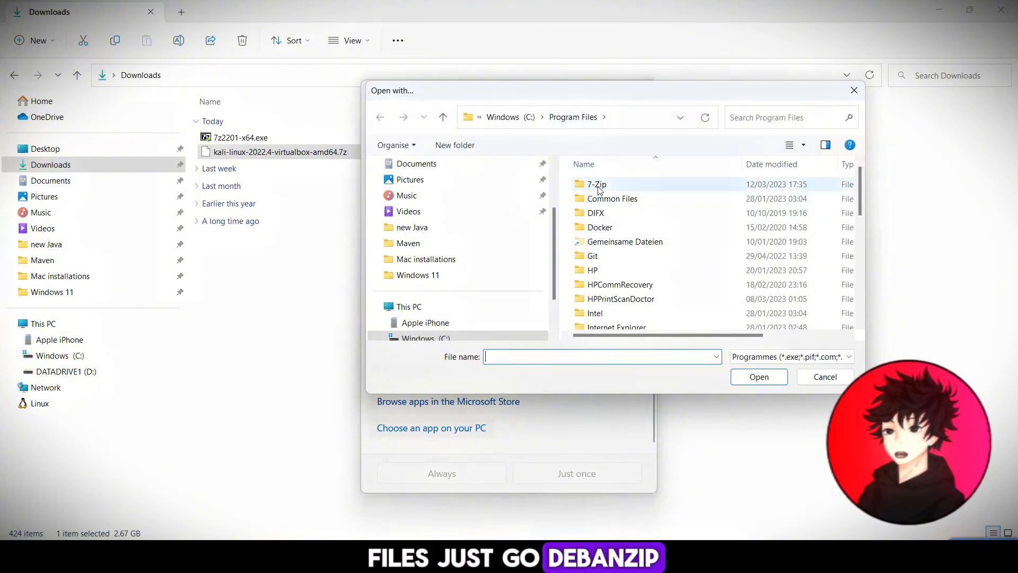
double_click(594, 186)
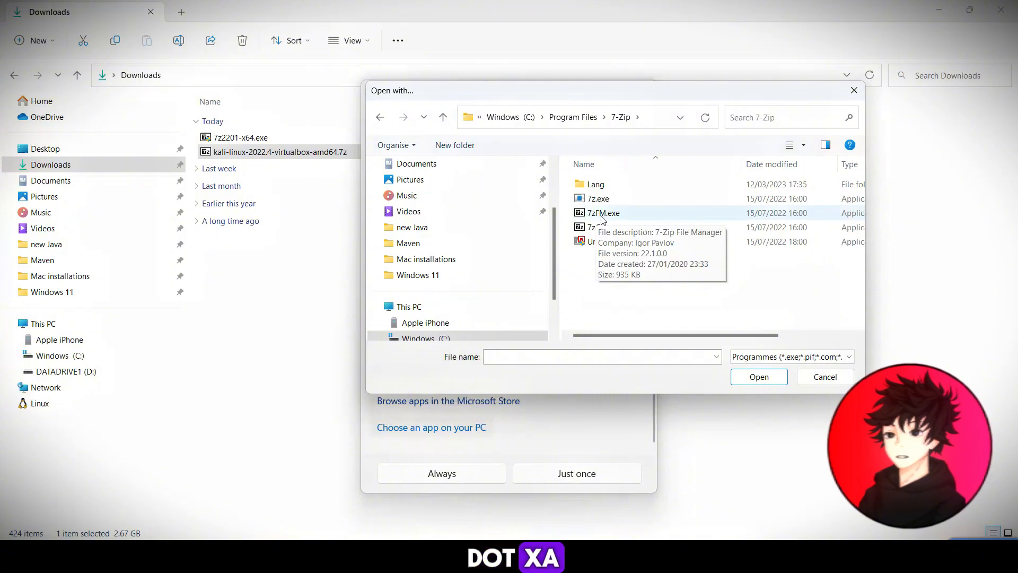
click(603, 219)
click(758, 377)
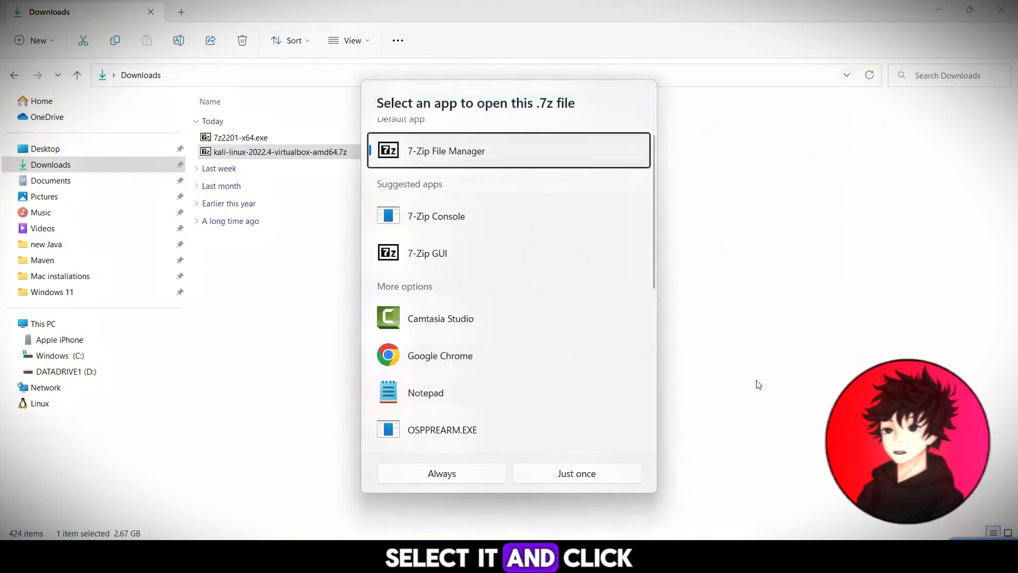
click(461, 479)
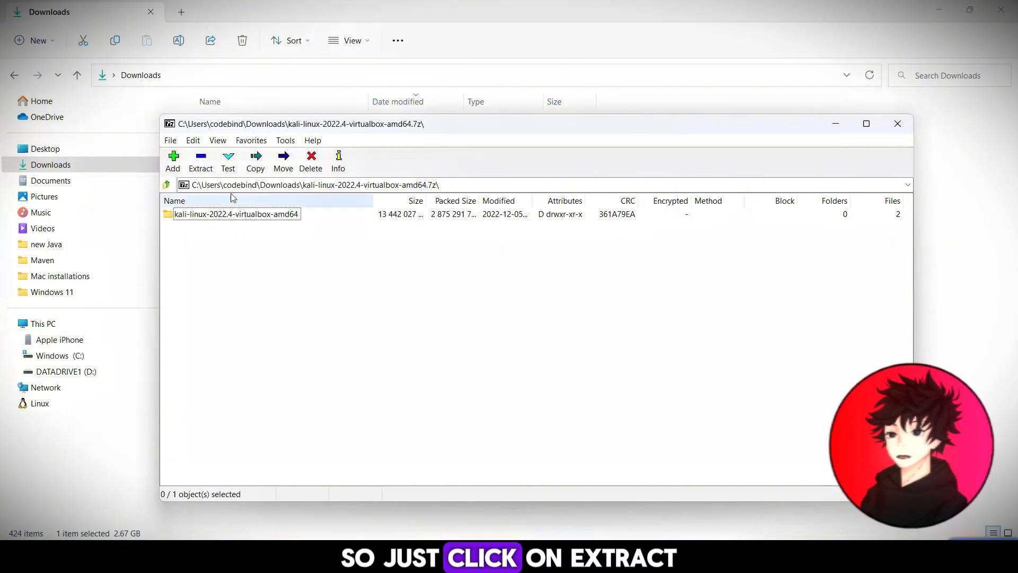
Step: Extract the kali-linux-2022.4-virtualbox-amd64 folder from the archive to D:\
click(206, 169)
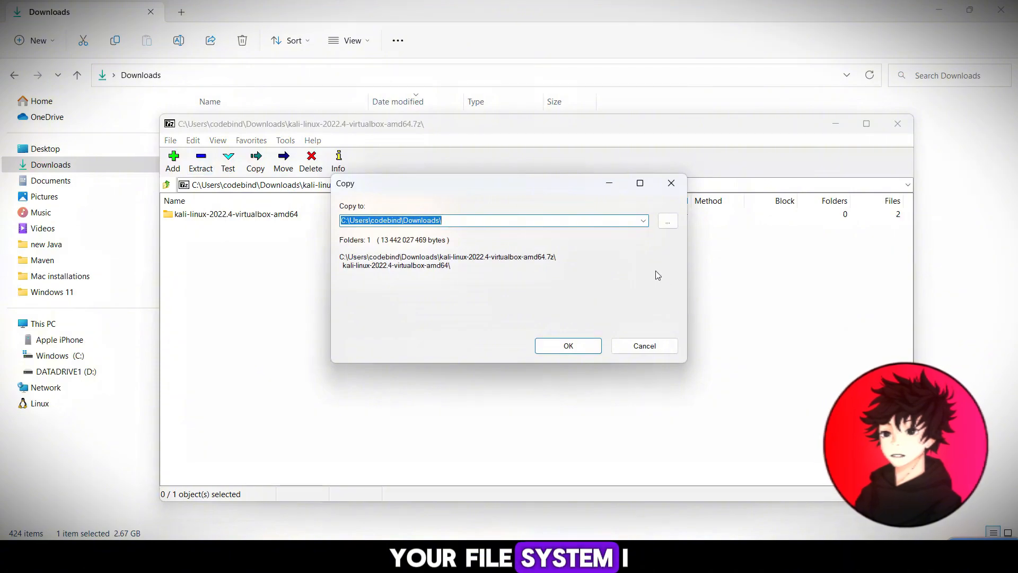
click(667, 221)
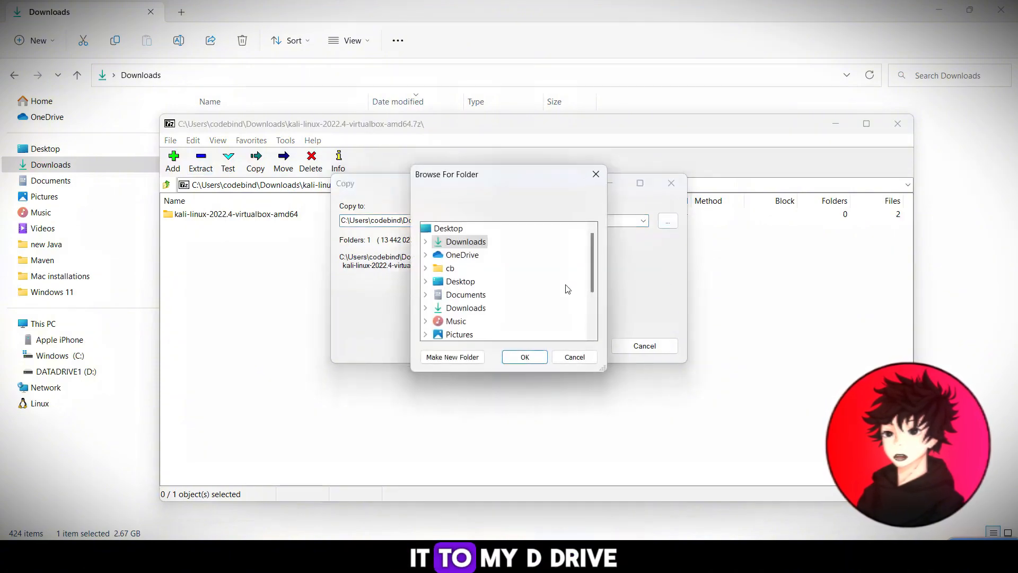
scroll(509, 280, down, 3)
double_click(456, 294)
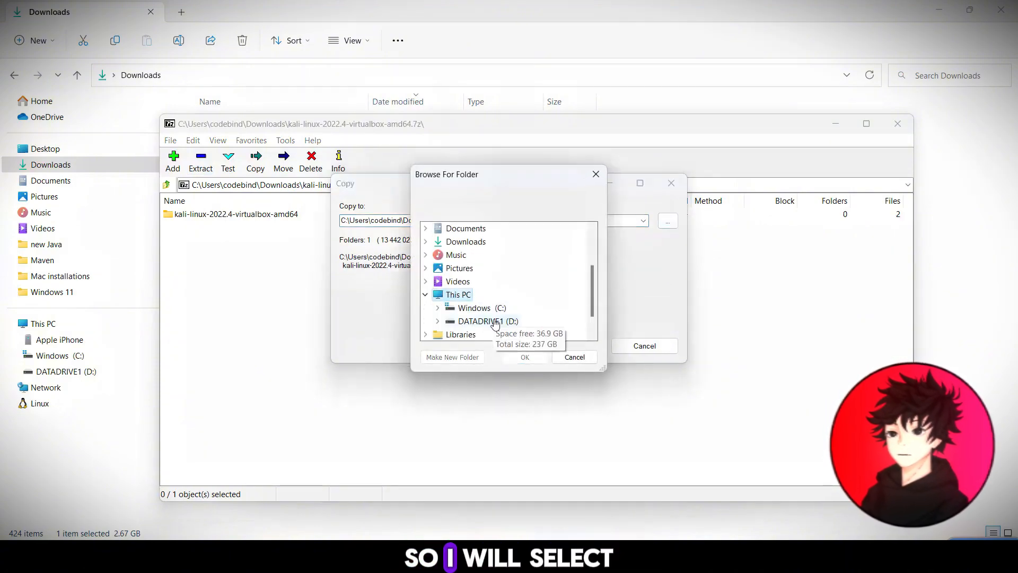
double_click(485, 321)
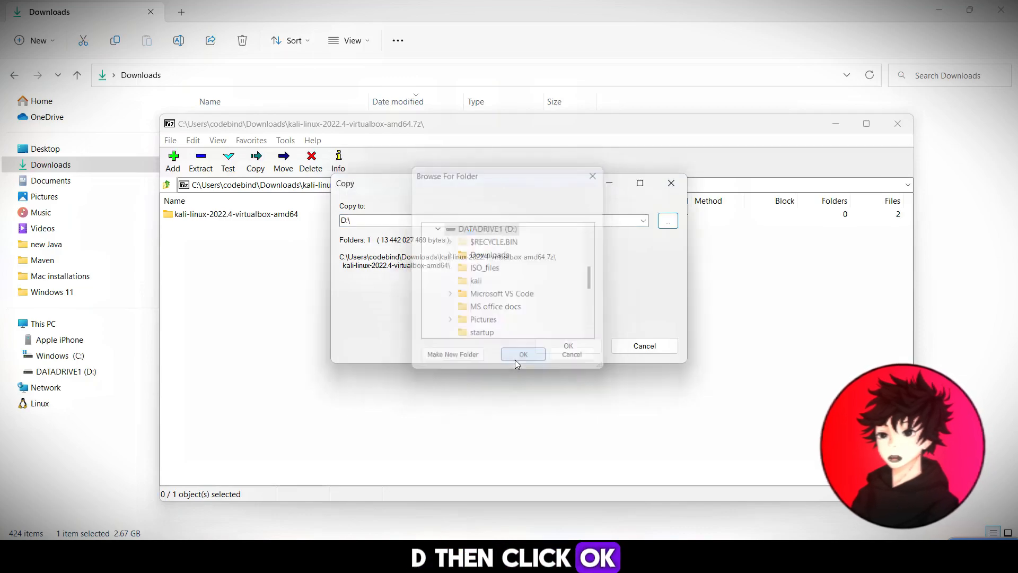
click(517, 364)
click(567, 352)
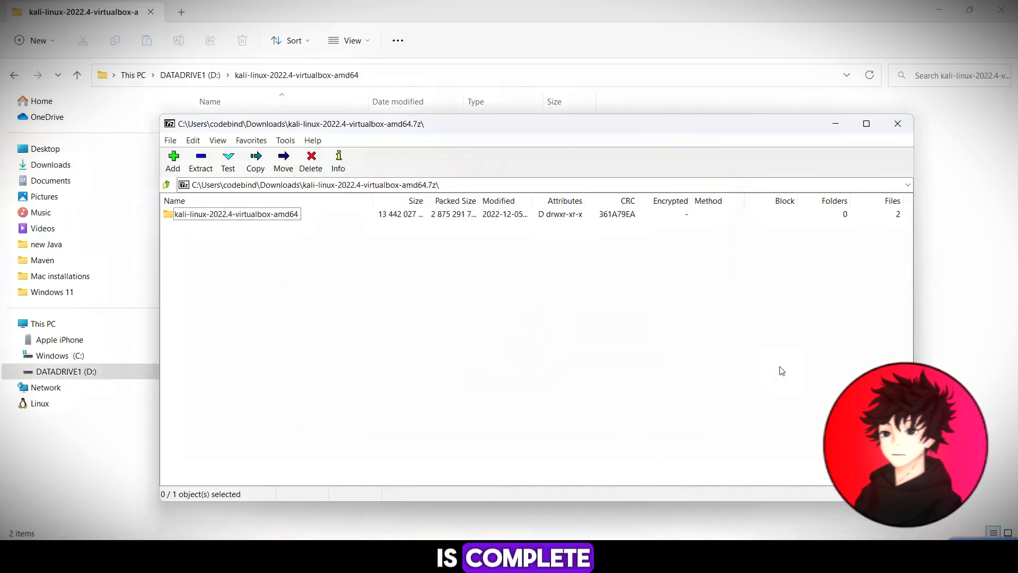
Step: Arrange the extracted Kali folder in File Explorer side by side with VirtualBox Manager
click(937, 312)
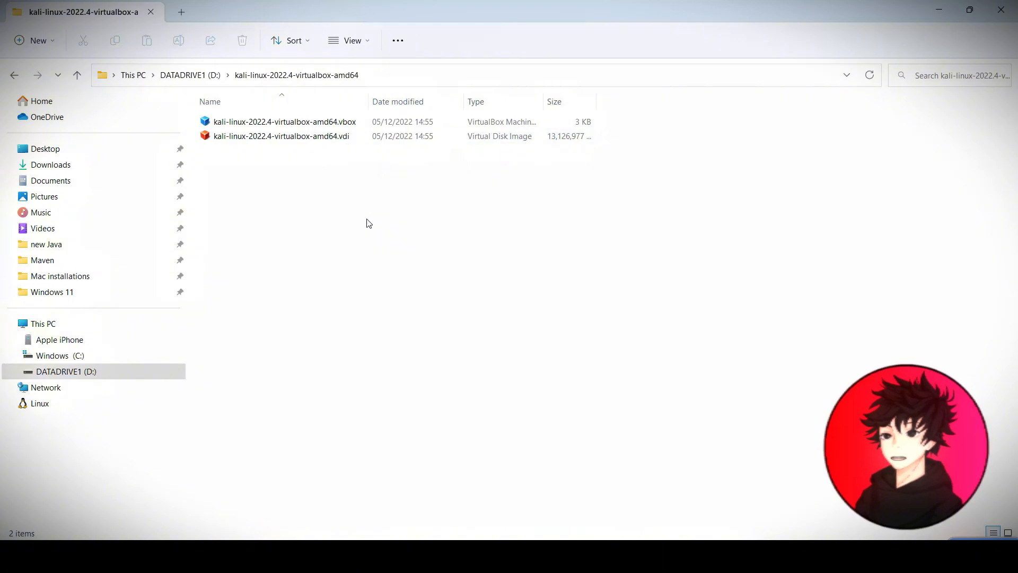
click(336, 557)
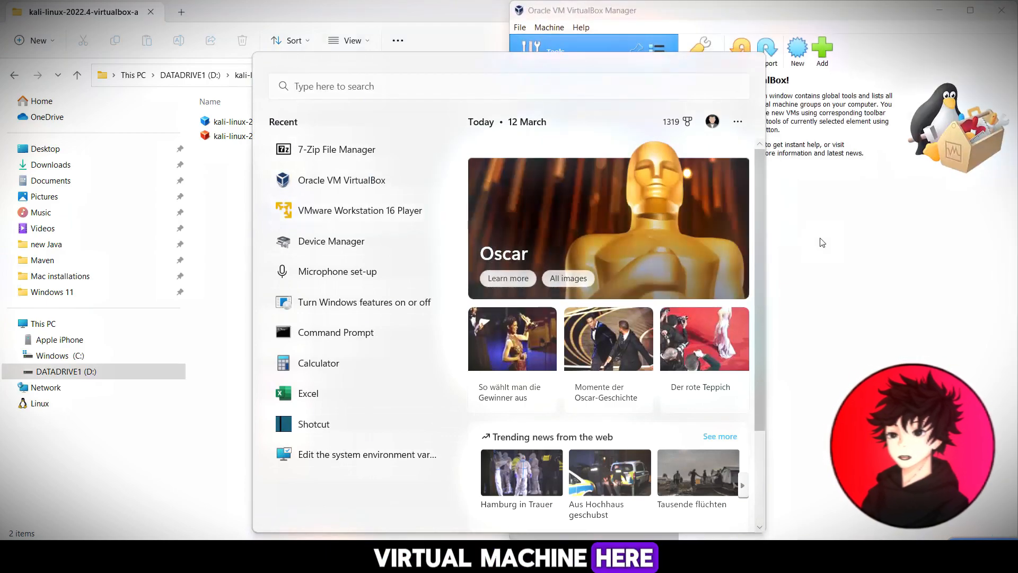
click(821, 243)
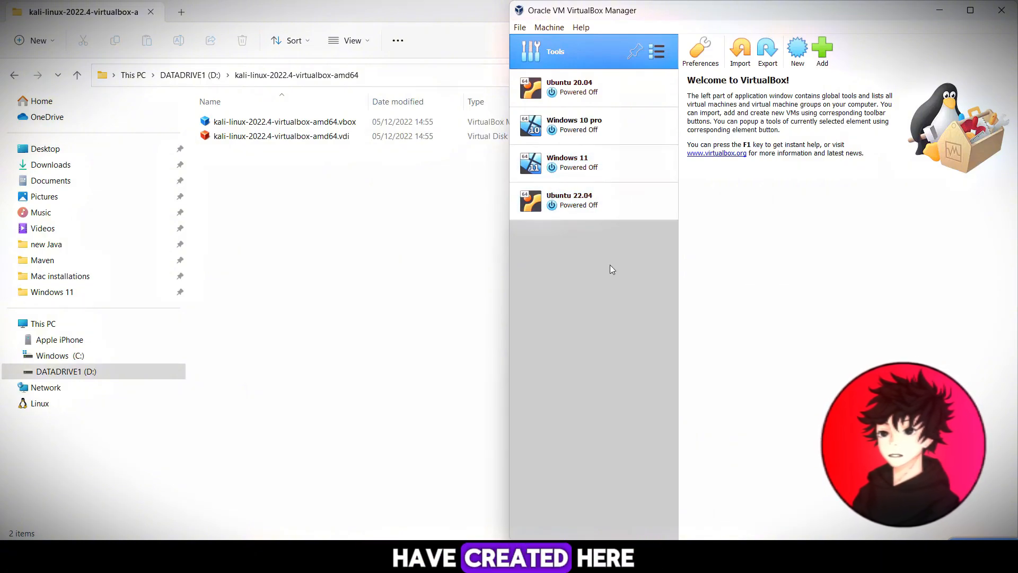
click(477, 26)
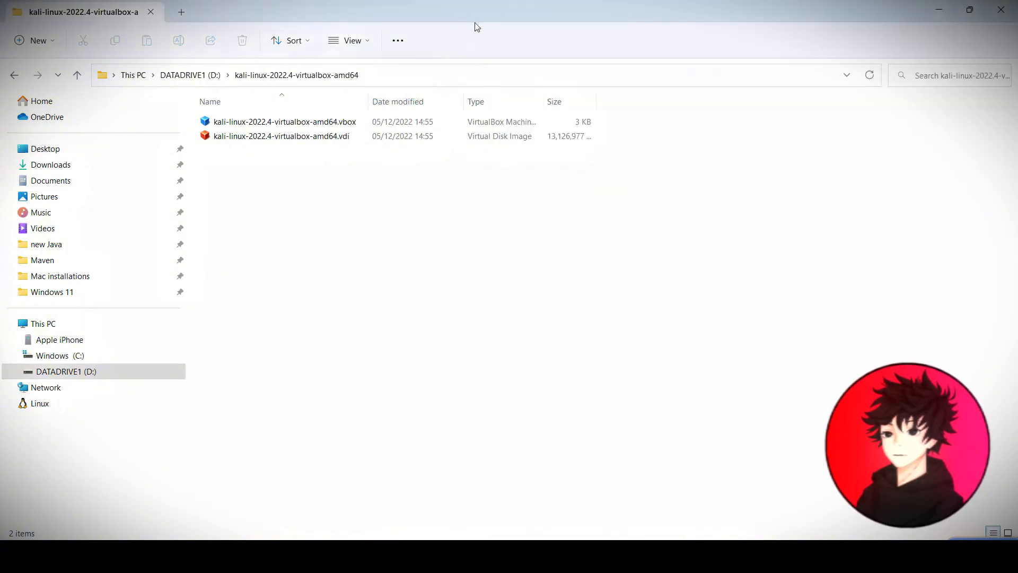
key(super+Left)
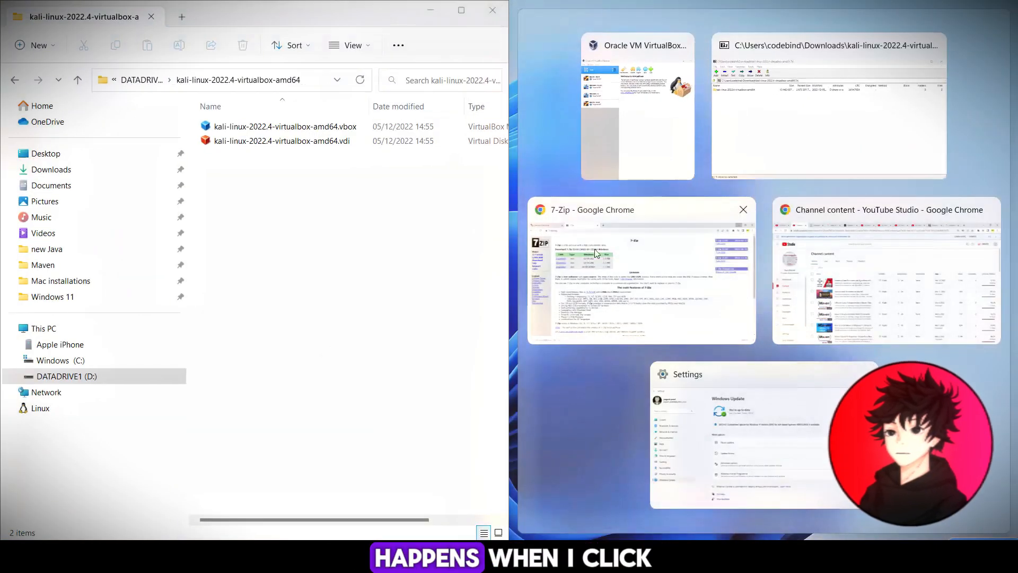
click(635, 143)
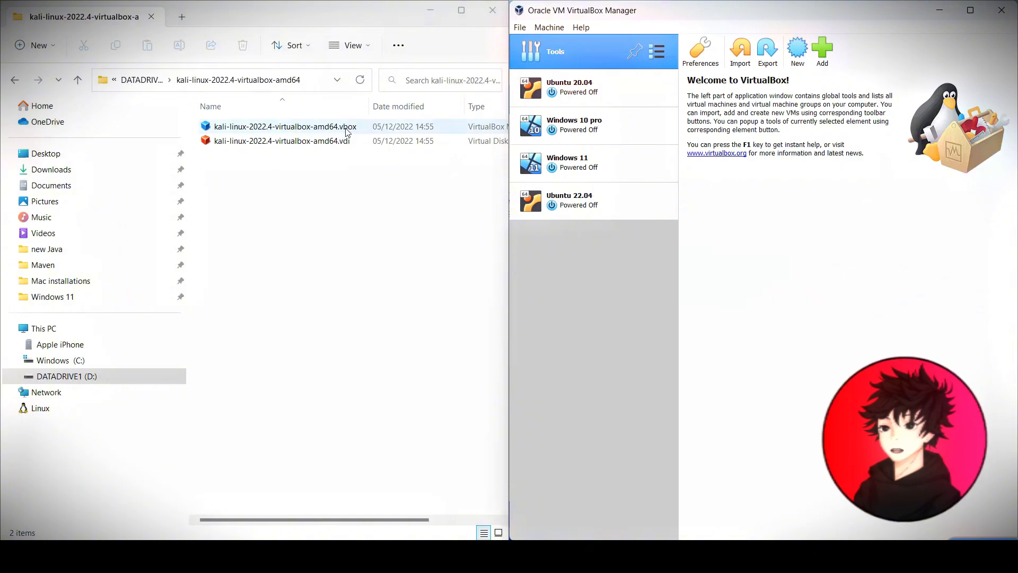
Step: Add the Kali virtual machine to VirtualBox by opening kali-linux-2022.4-virtualbox-amd64.vbox from the extracted folder, and maximize VirtualBox Manager
double_click(317, 130)
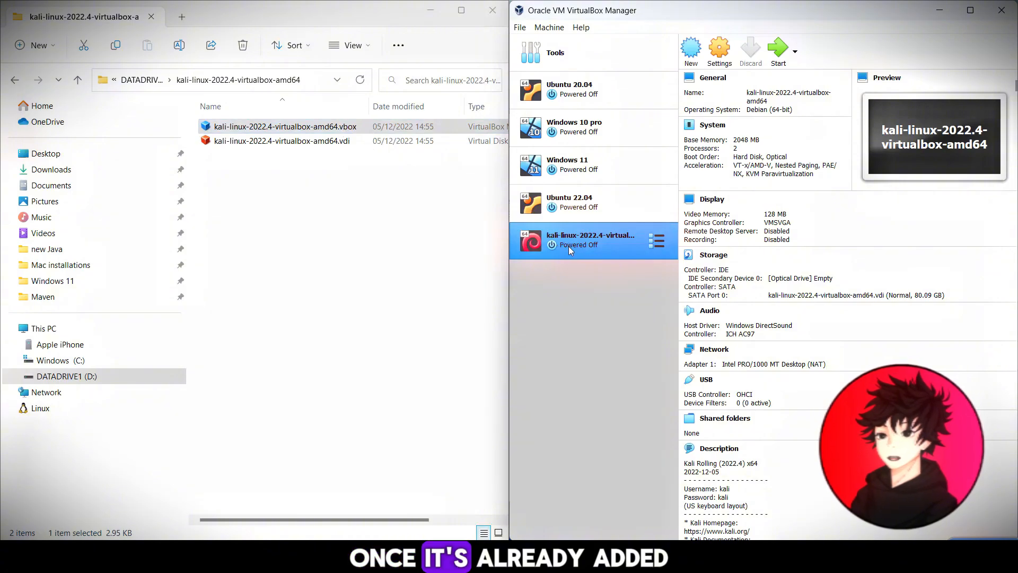
click(318, 84)
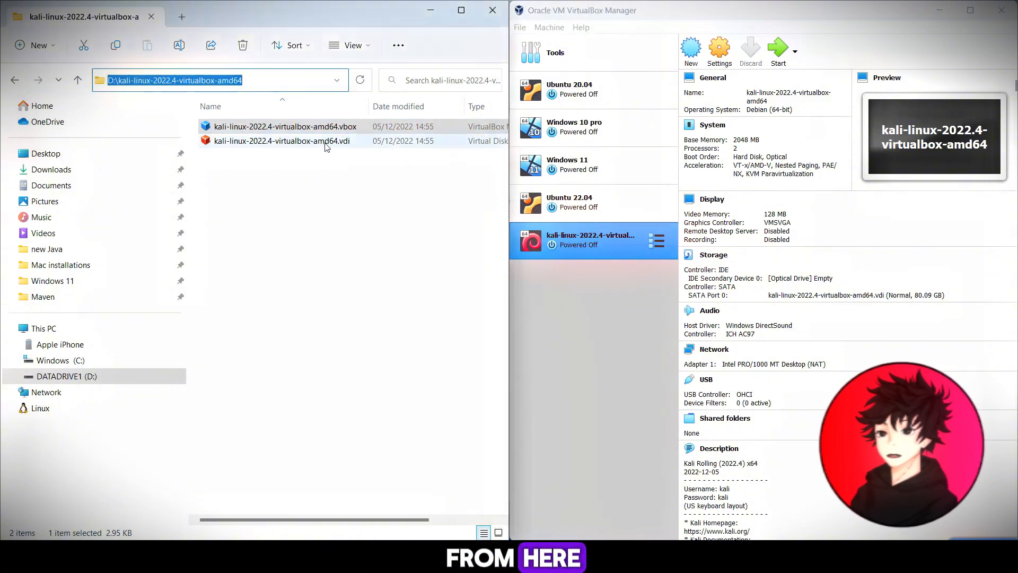
click(969, 10)
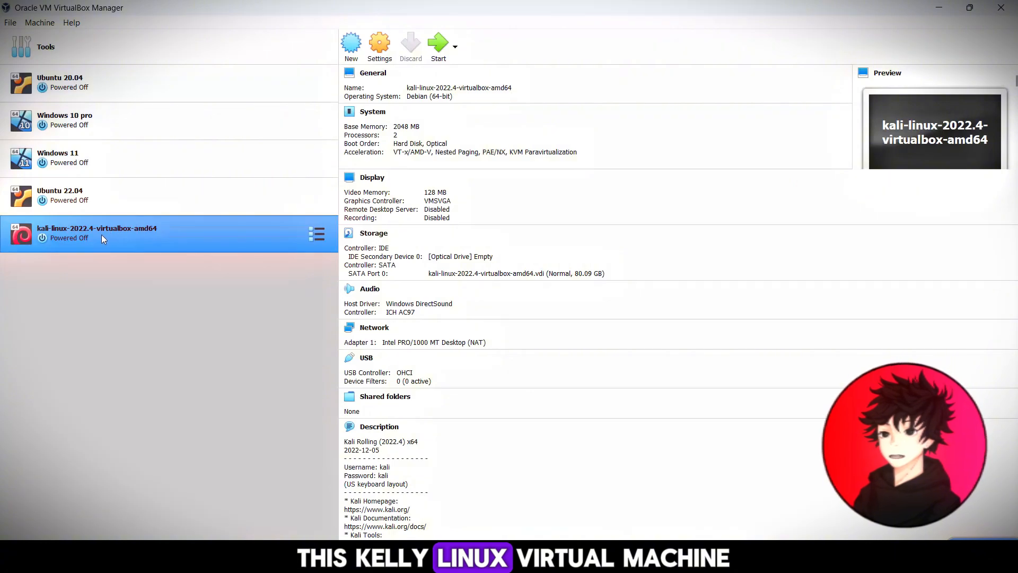
Step: Review the Kali virtual machine's system, display and storage settings, including the disk file attached to the SATA controller
click(380, 53)
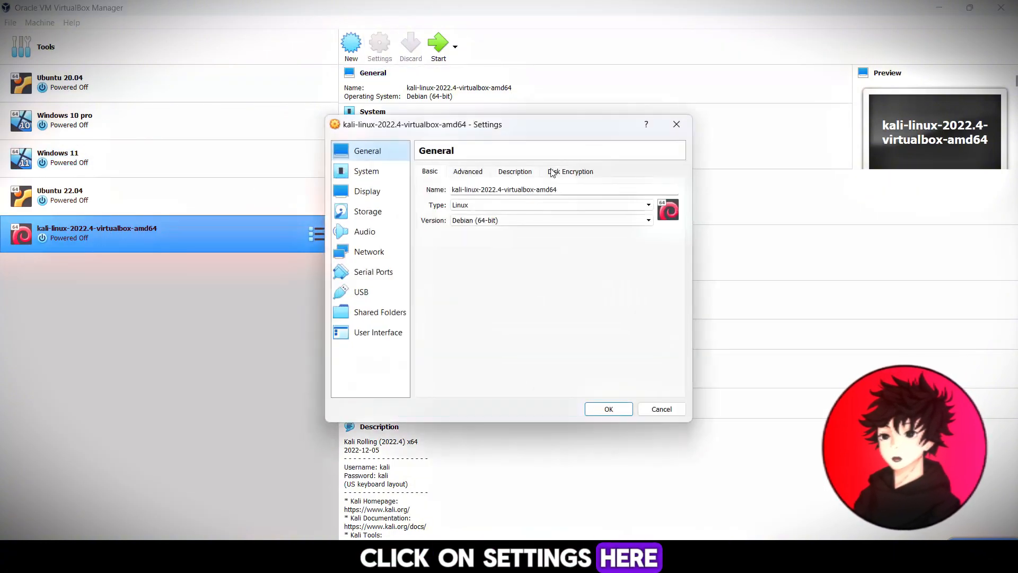
click(375, 179)
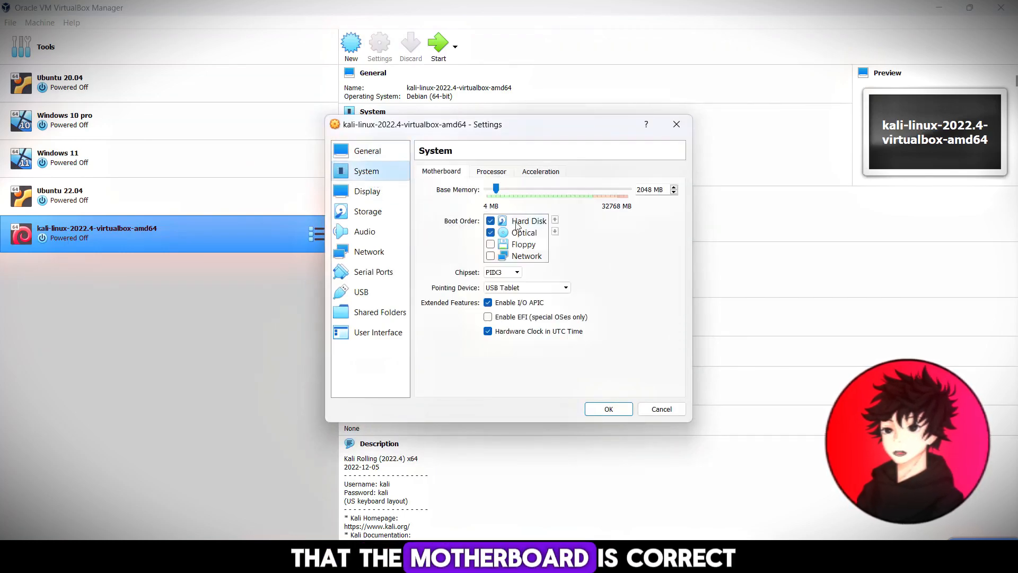
click(491, 171)
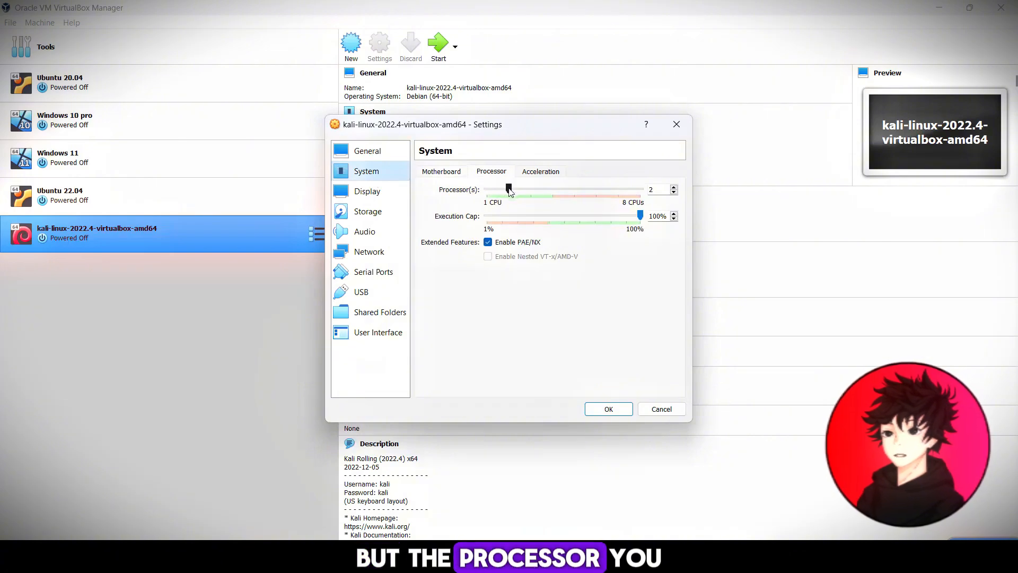
click(551, 175)
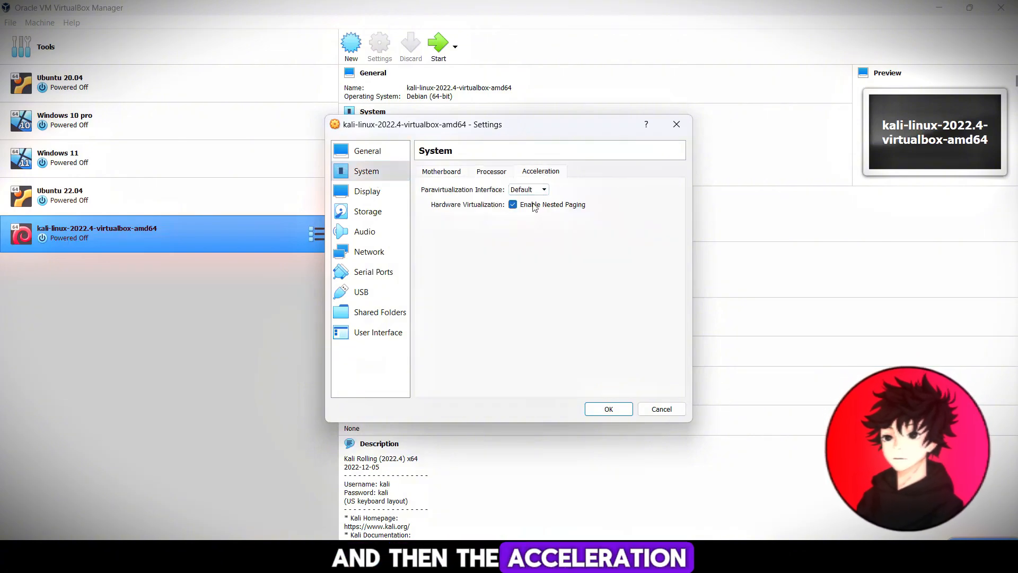
click(443, 173)
click(366, 192)
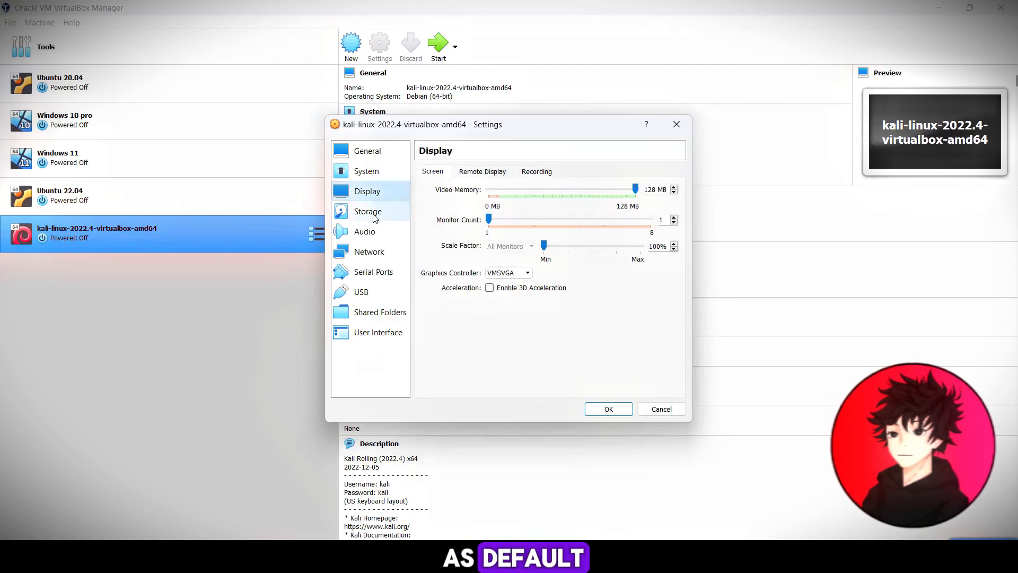
click(374, 215)
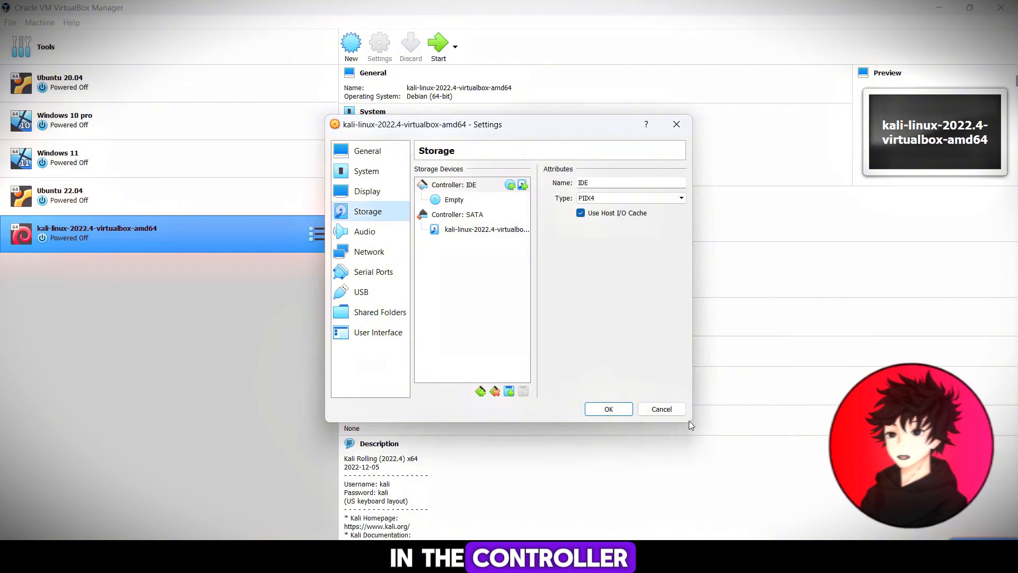
drag(690, 423, 879, 458)
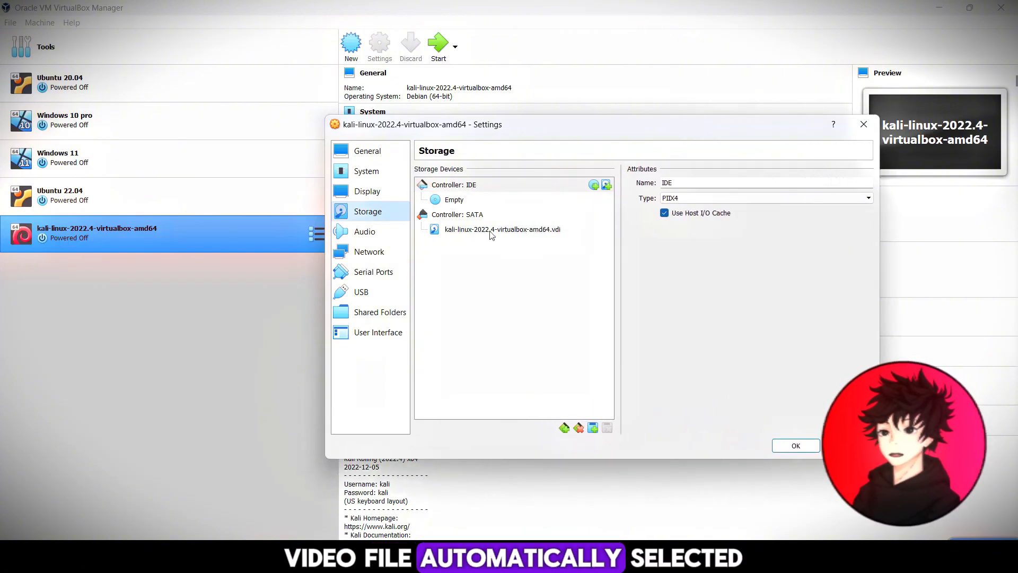
mouse_move(500, 235)
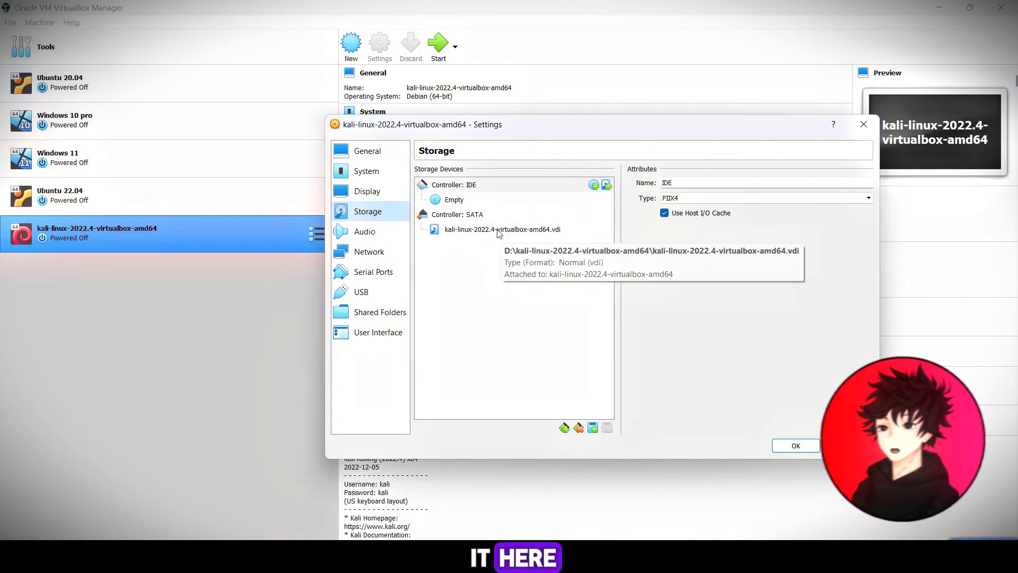
click(593, 185)
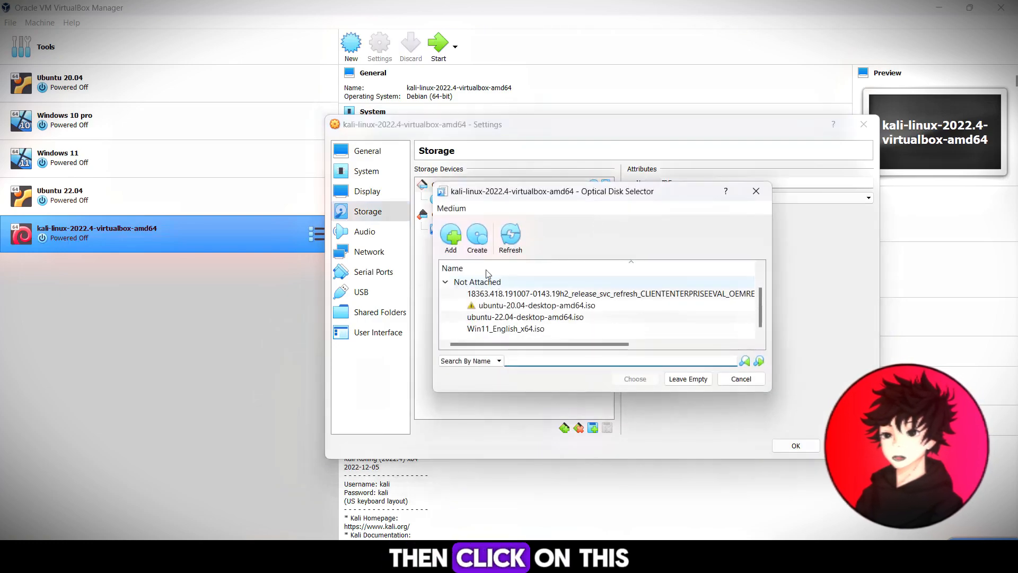
click(451, 243)
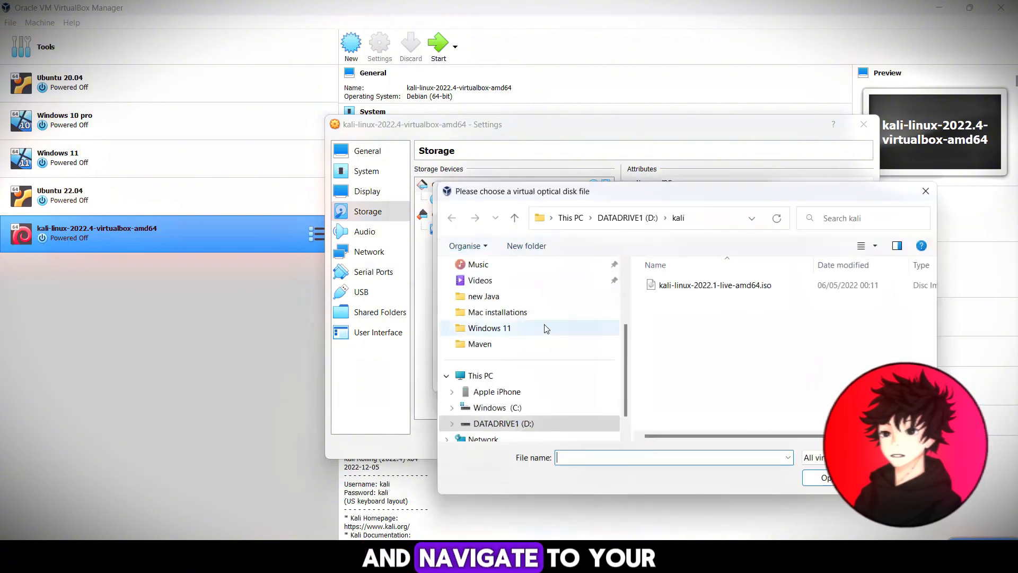
scroll(546, 328, down, 1)
click(503, 407)
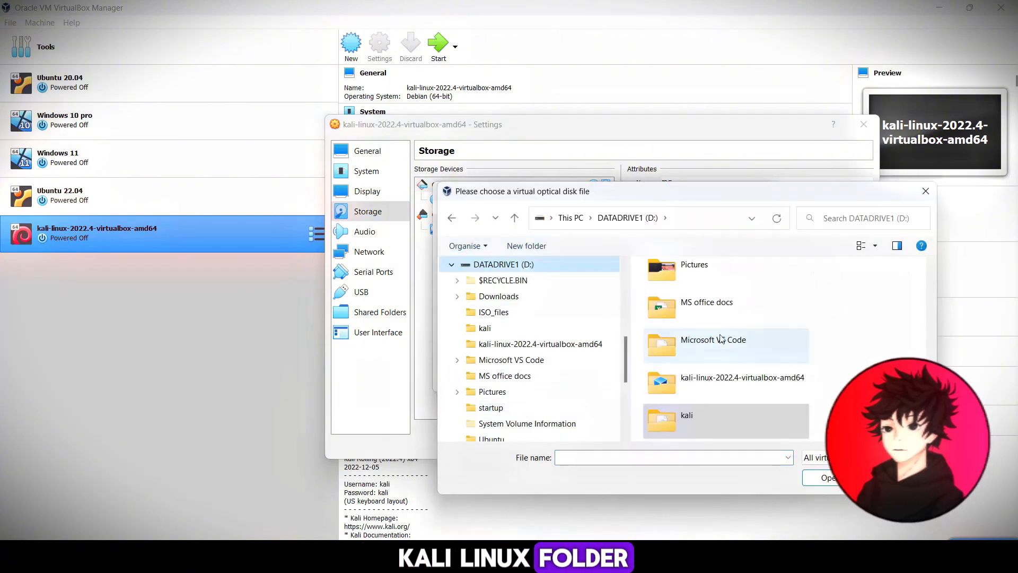
double_click(723, 377)
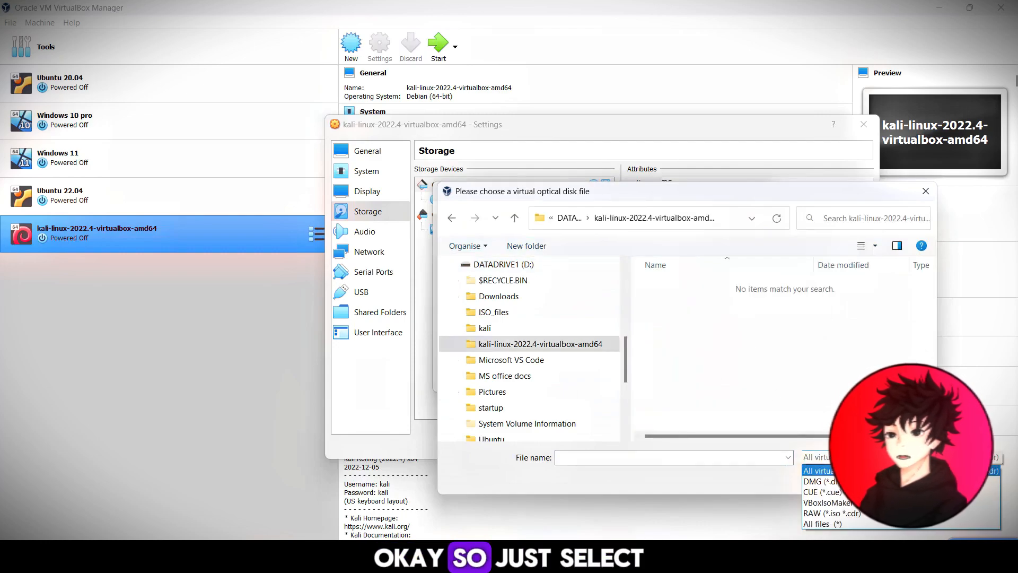
click(821, 524)
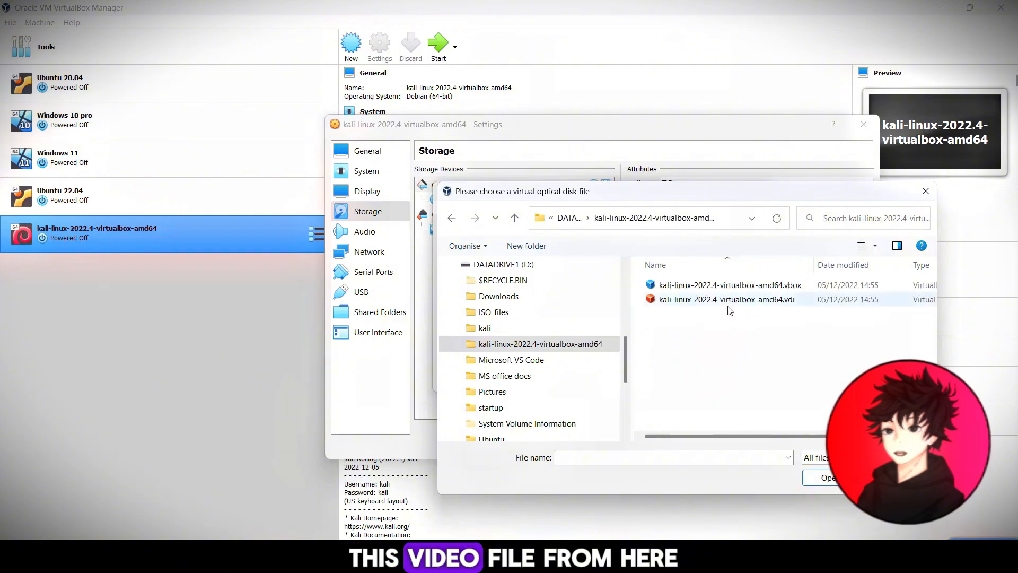
click(899, 477)
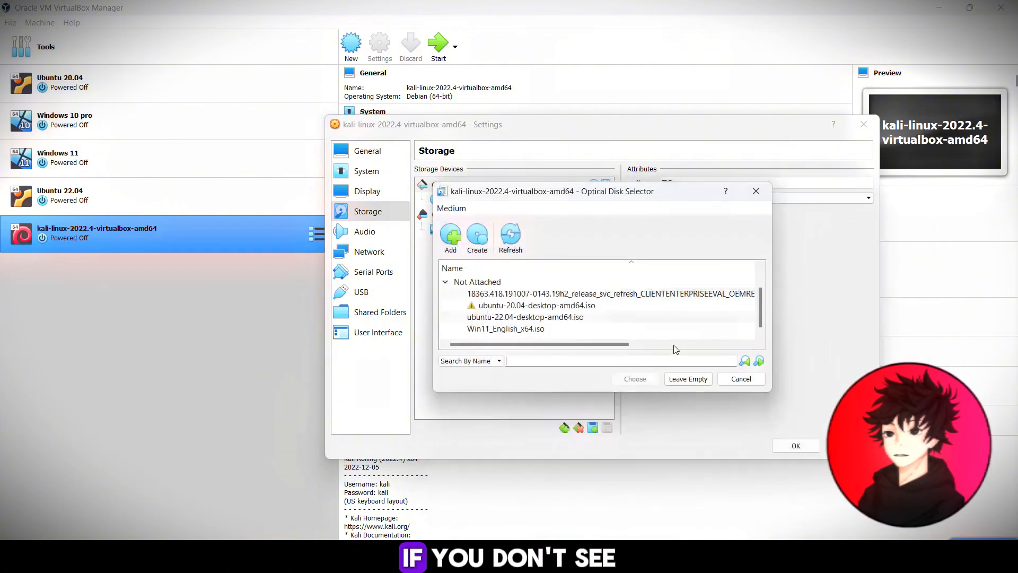
click(741, 378)
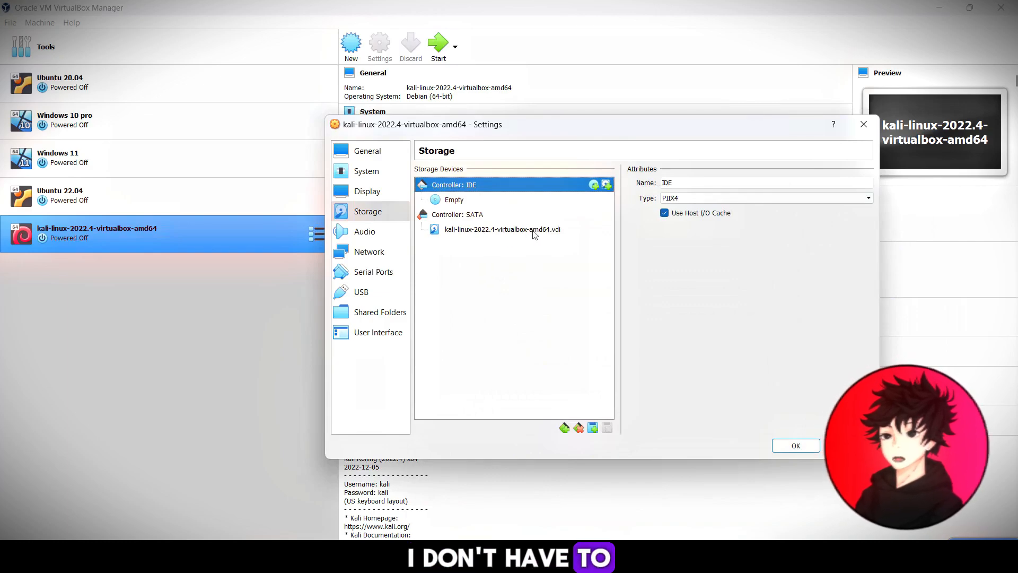
Step: Review the Kali virtual machine's system, general and storage settings, and accept the configuration
click(366, 170)
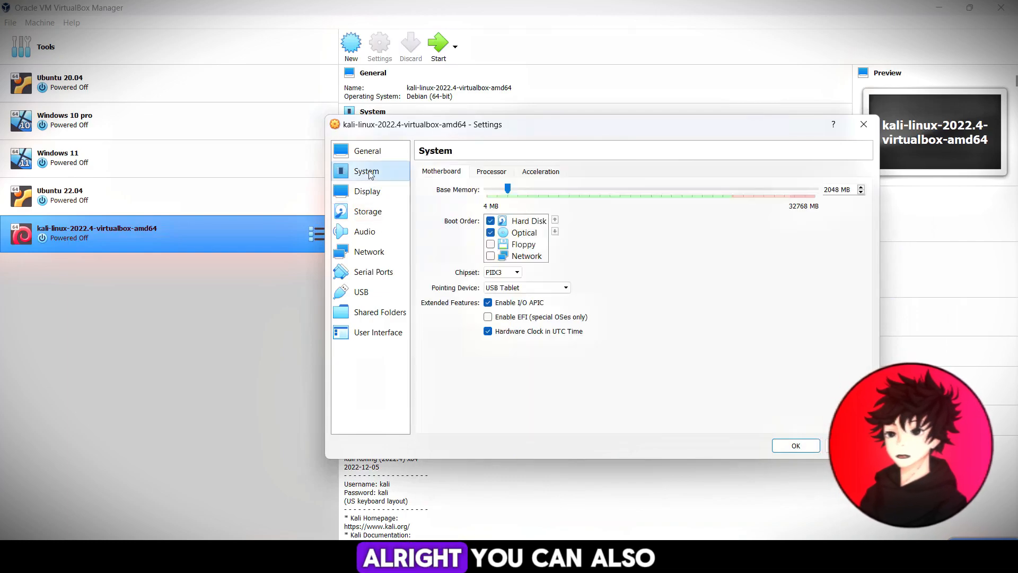
click(368, 155)
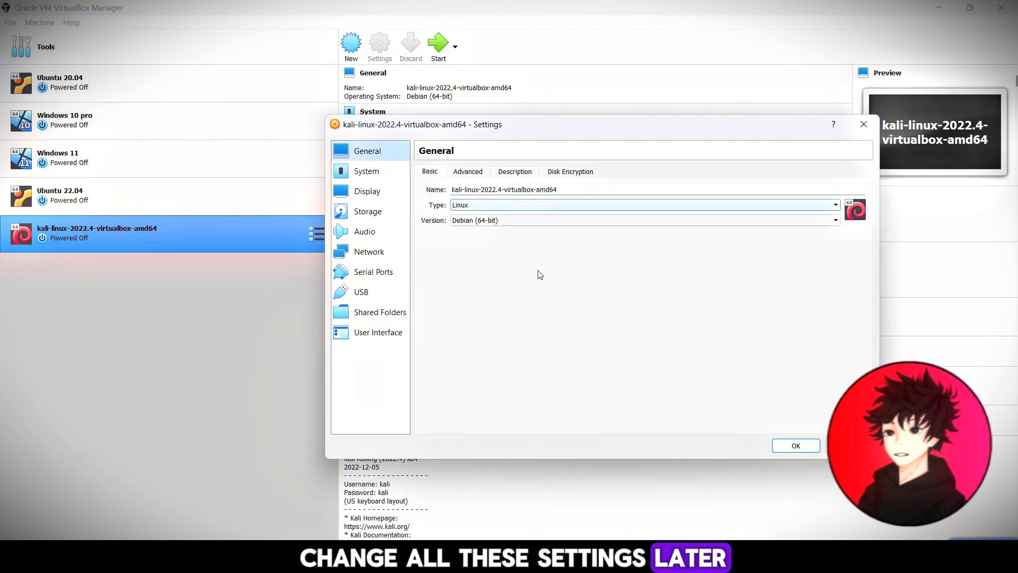
click(367, 211)
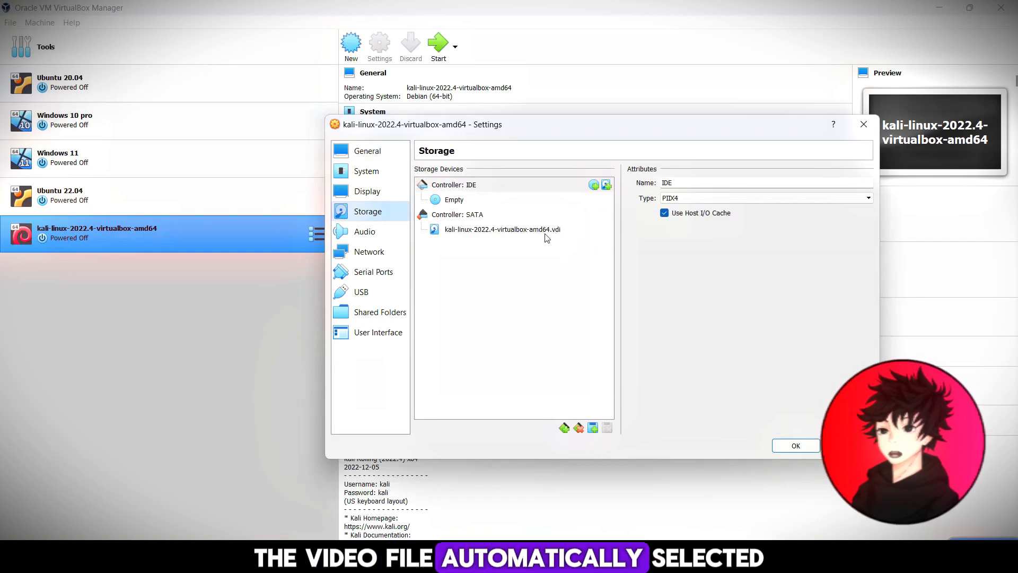
click(793, 446)
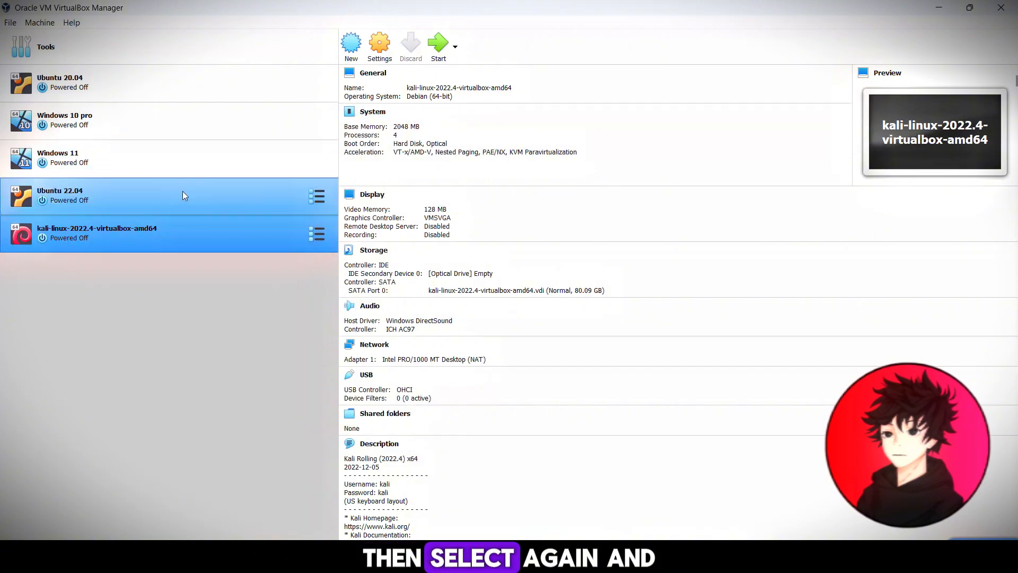
Step: Start the kali-linux-2022.4-virtualbox-amd64 virtual machine and minimize VirtualBox Manager
click(438, 43)
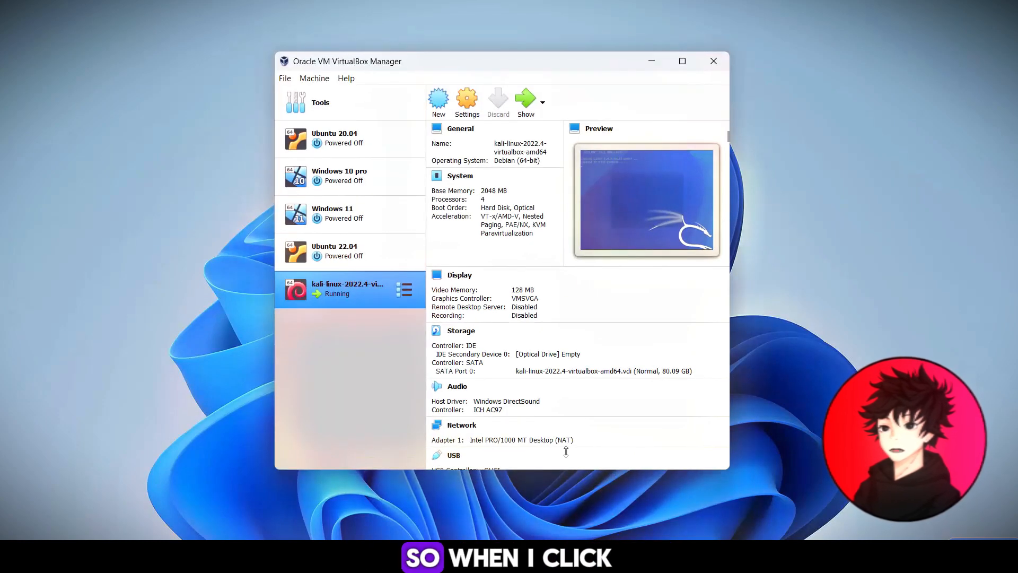
click(651, 63)
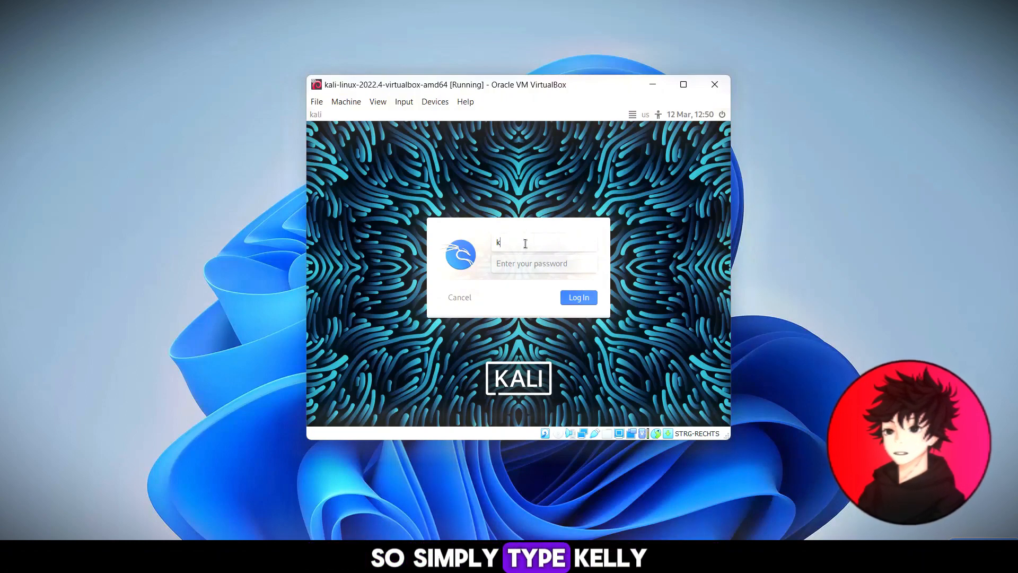
Step: Log in to Kali Linux with the username kali and the account password, and maximize the virtual machine window
text(i)
click(526, 264)
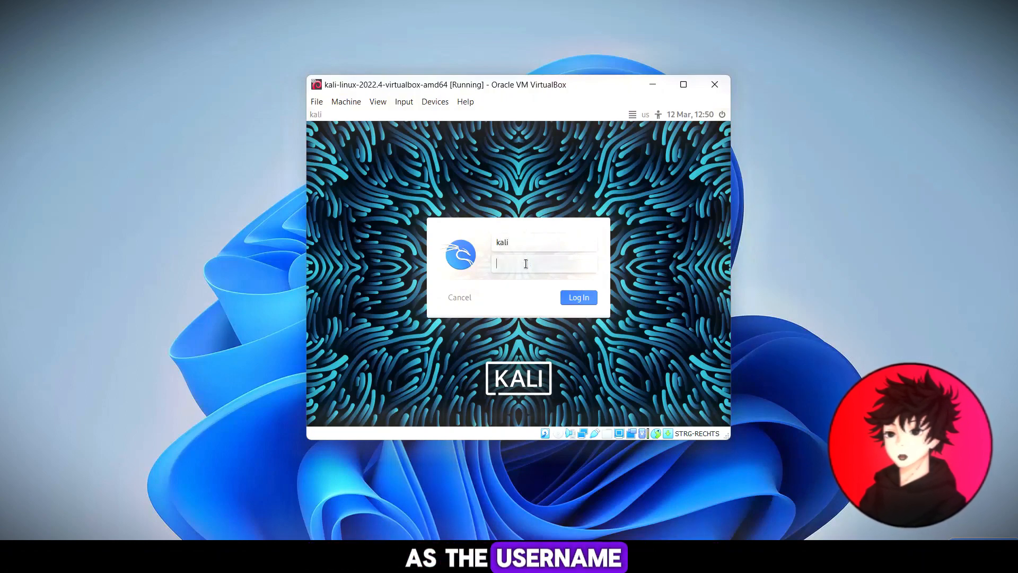
text(ka)
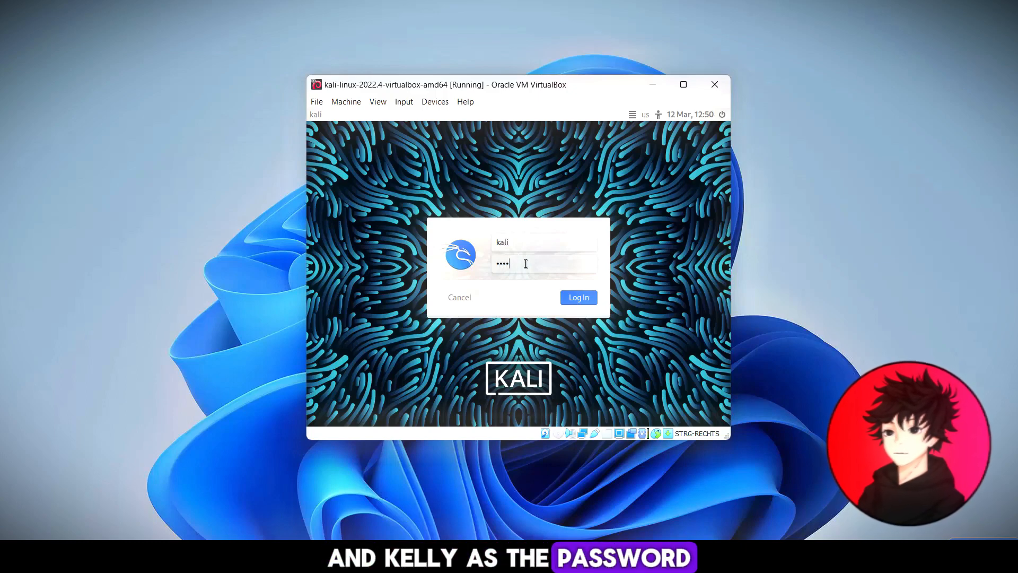
click(574, 298)
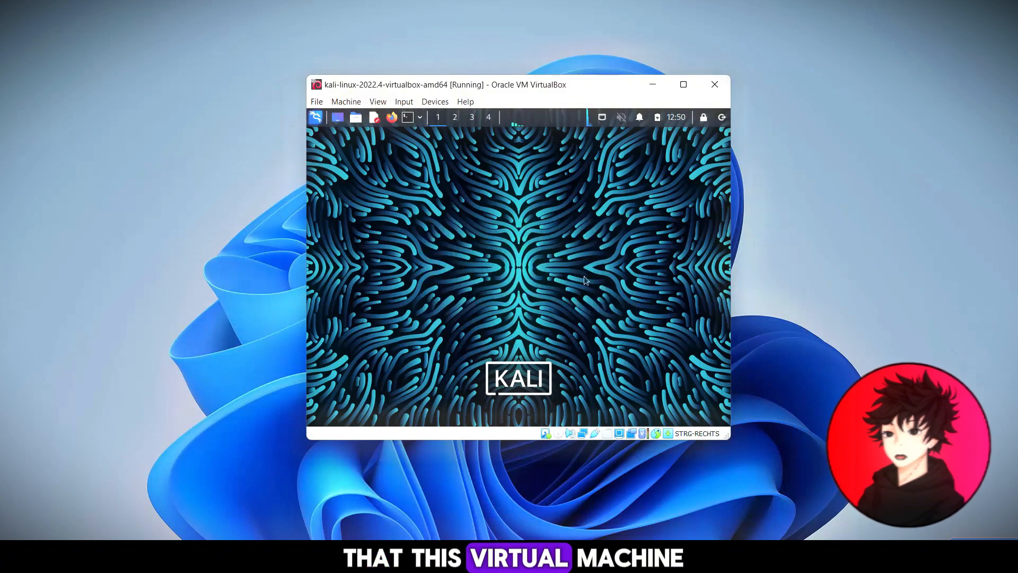
click(683, 84)
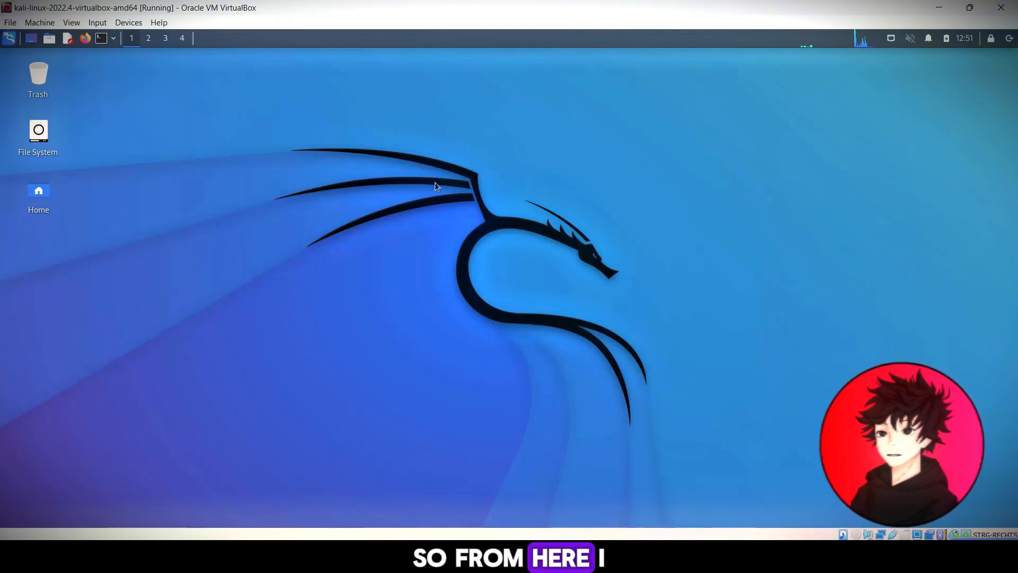
Step: Check the network interfaces by running ifconfig in an enlarged terminal window, and close the terminal
click(100, 38)
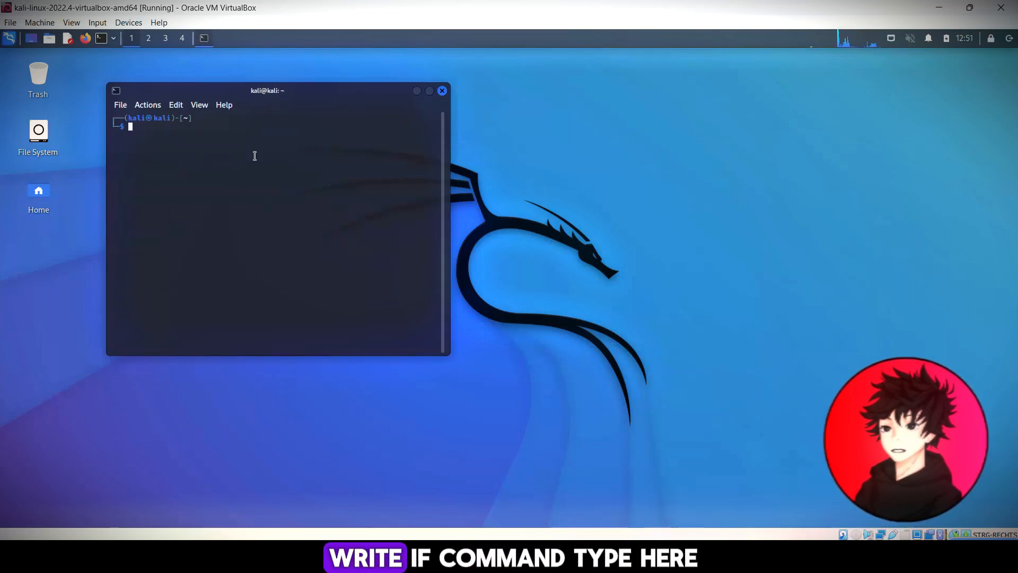
text(ifcon)
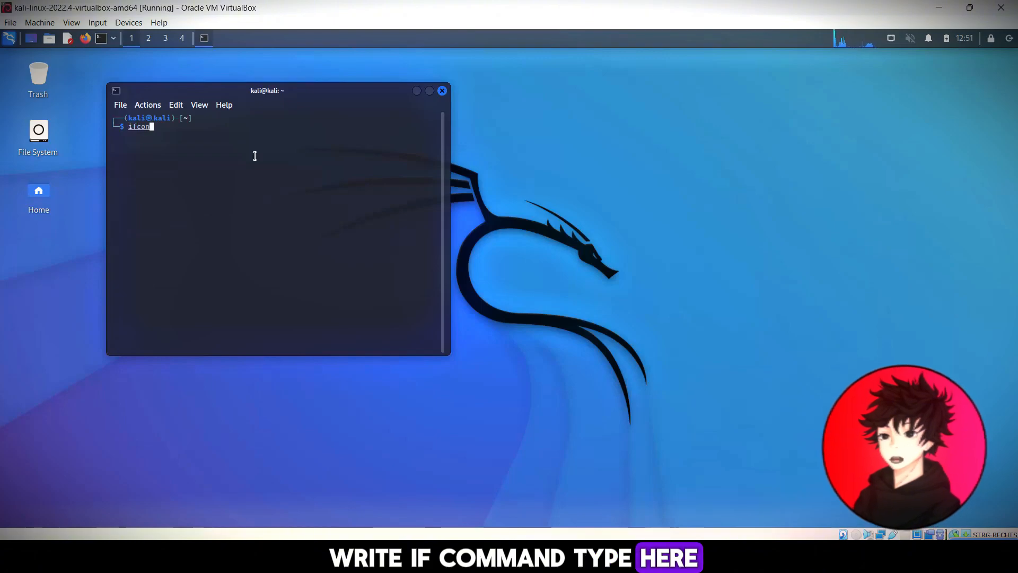
text(fig)
key(Return)
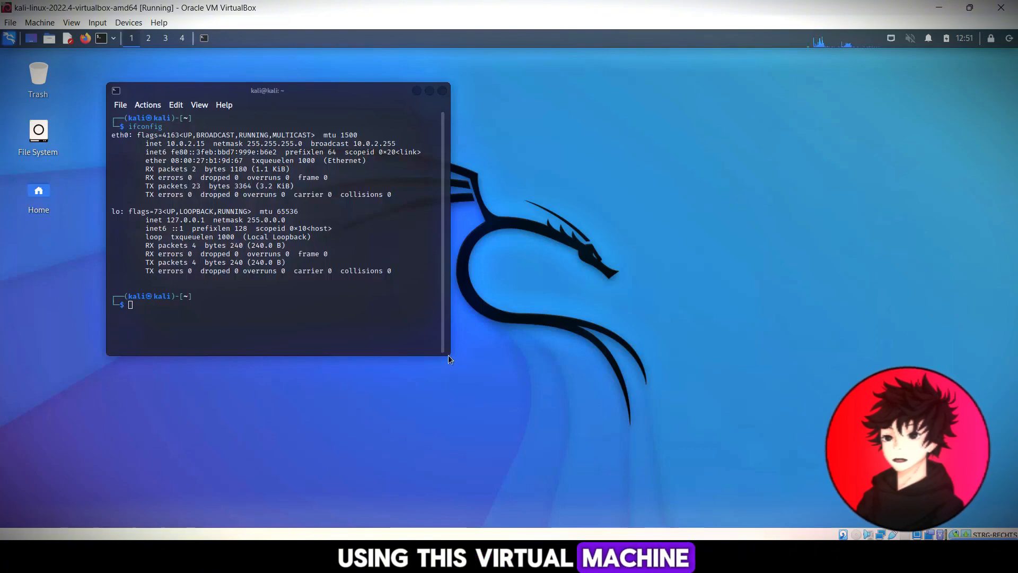
drag(447, 354, 752, 434)
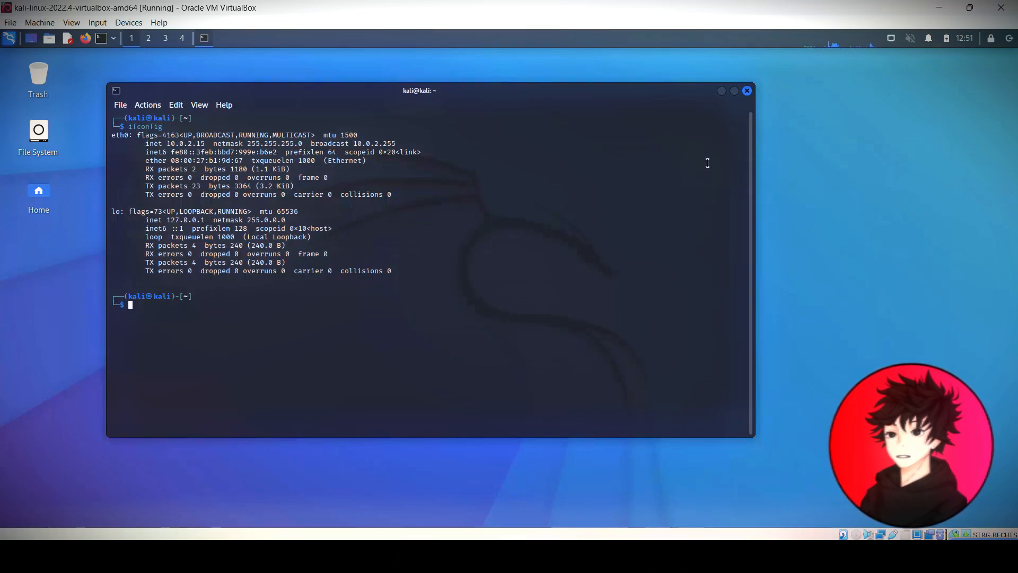
click(747, 91)
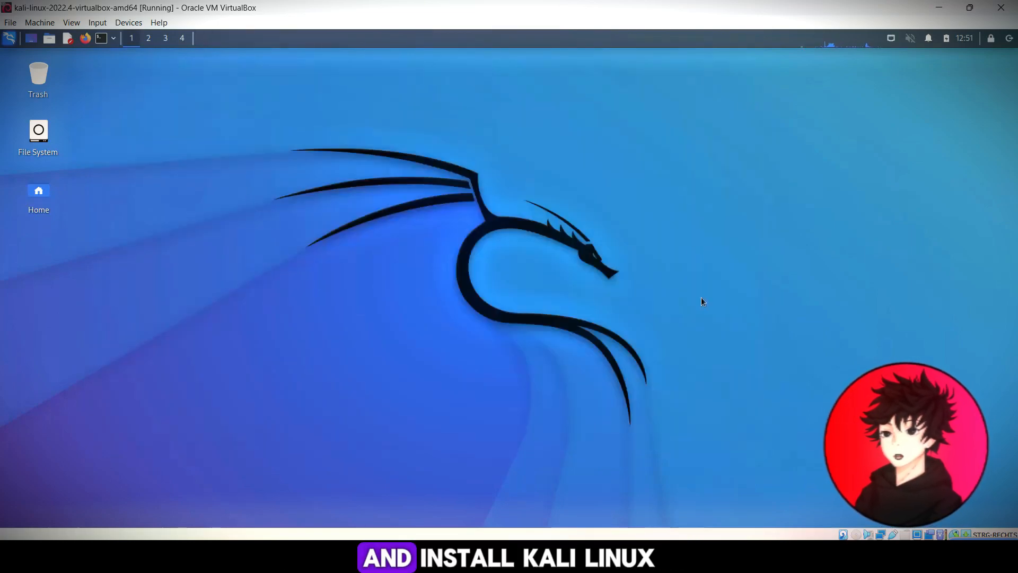